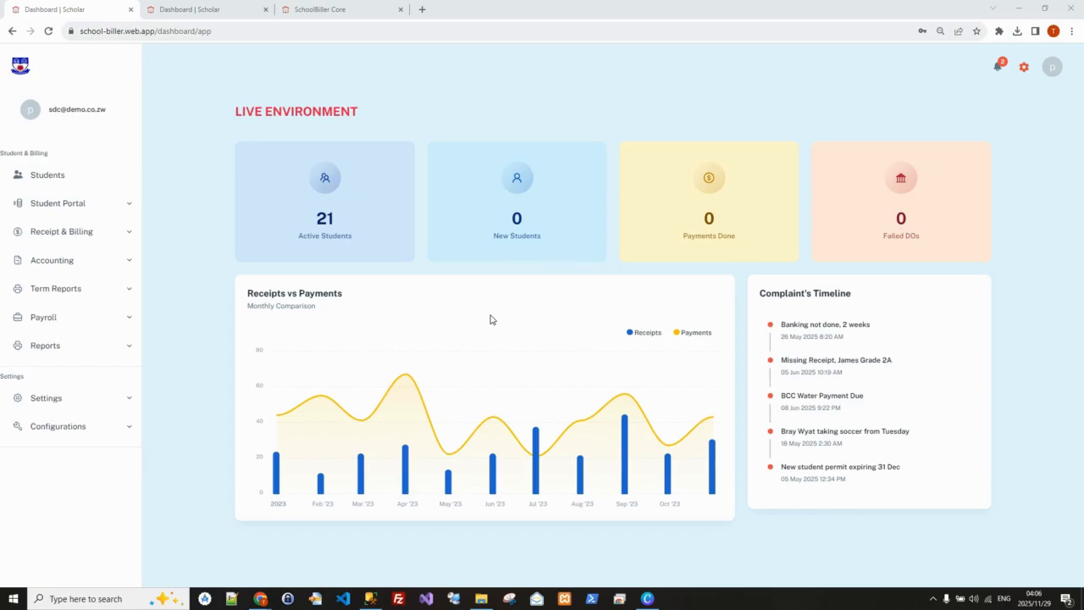
Sign in to School Biller from the school's public home page with the SDC demo account's e-mail
left_click(331, 10)
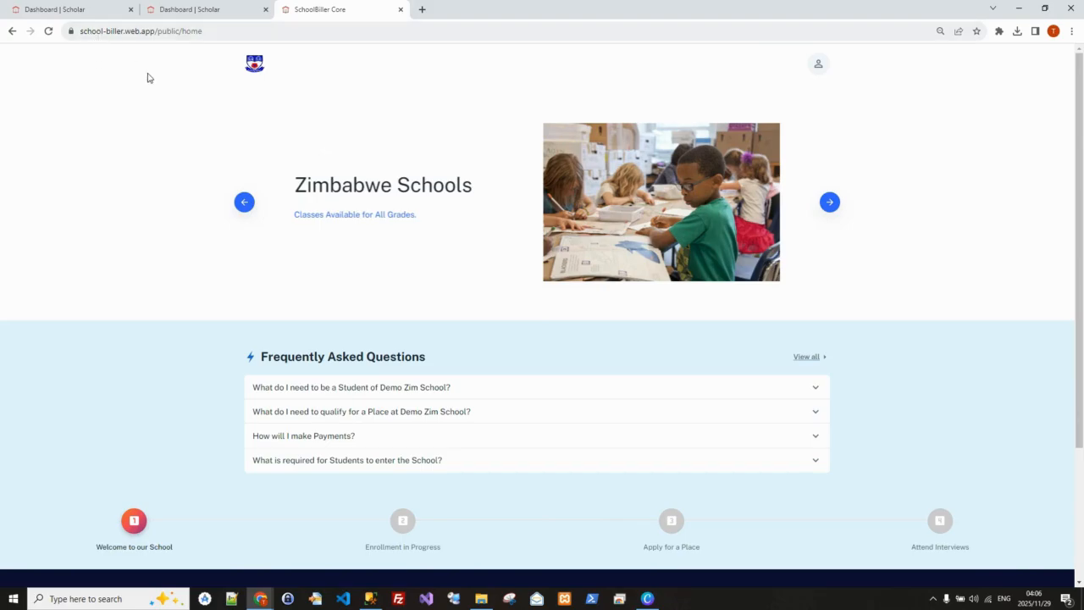
left_click(819, 66)
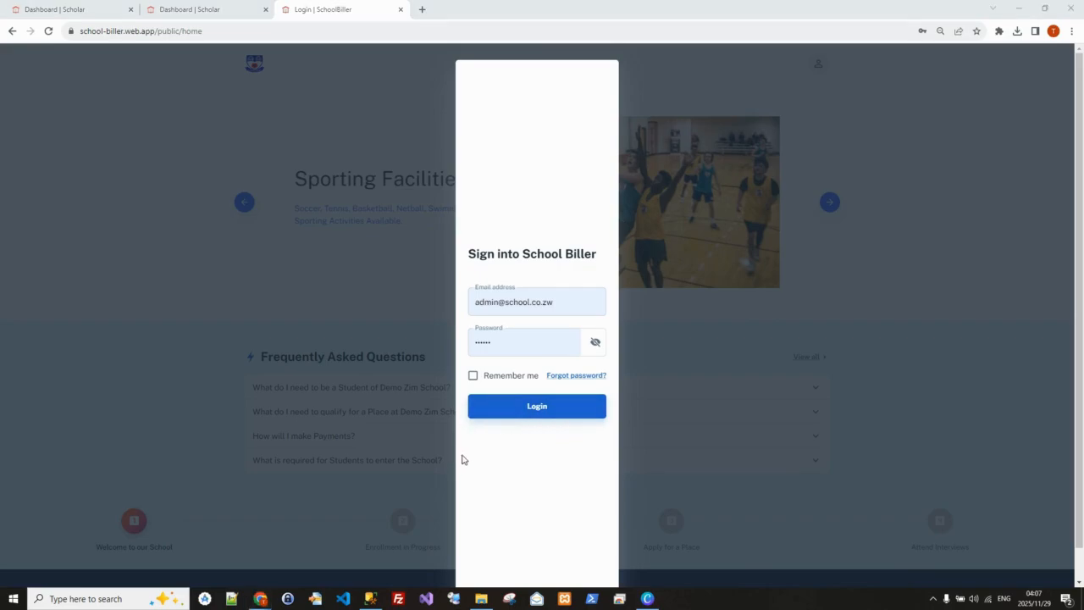
left_click(568, 300)
left_click_drag(567, 300, 453, 310)
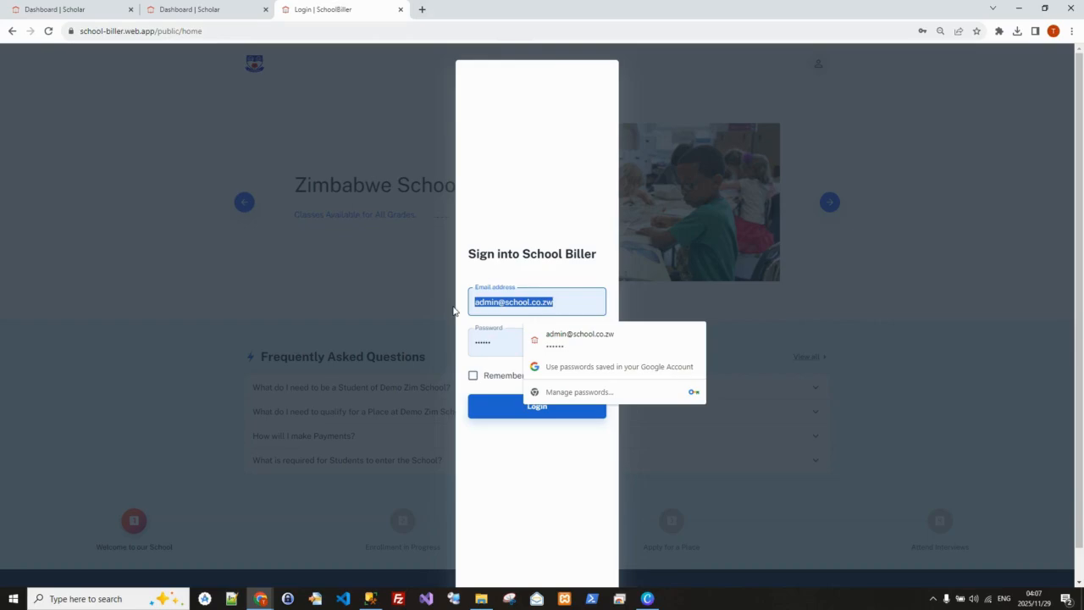
type("sdc")
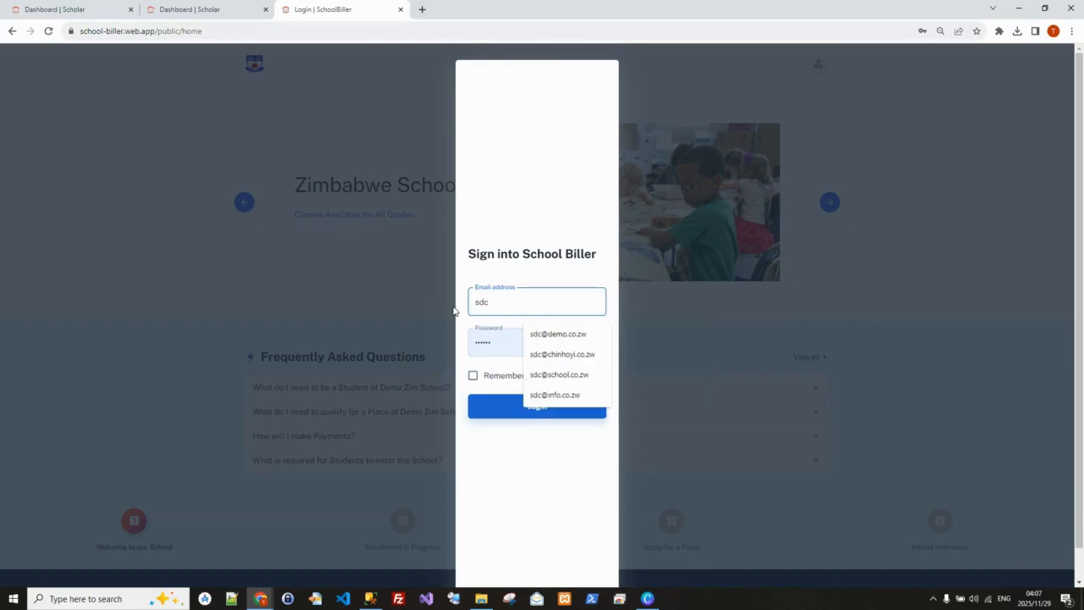
left_click(549, 334)
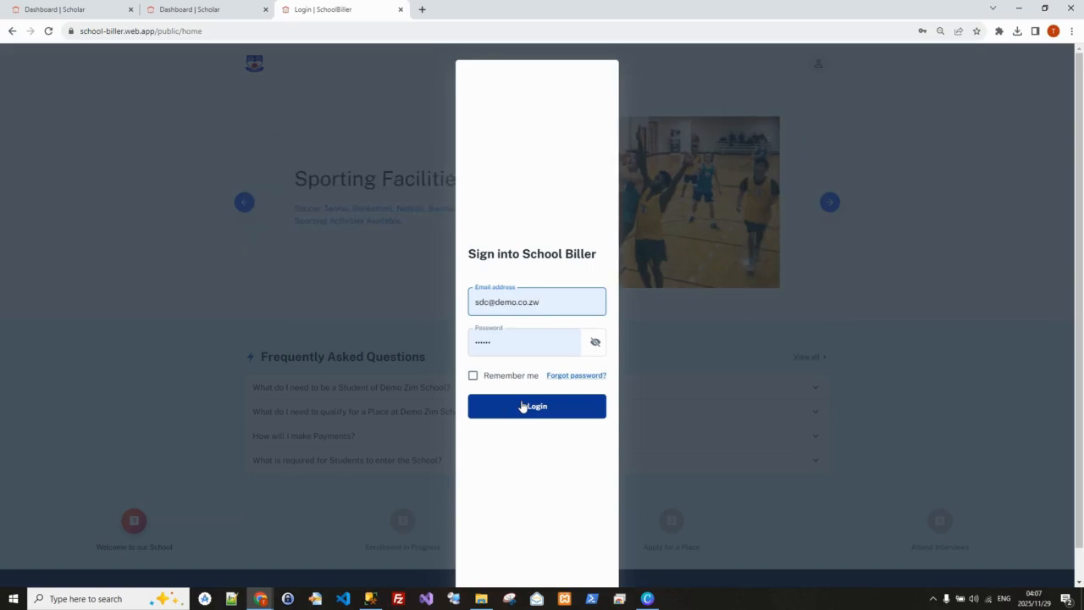
left_click(522, 407)
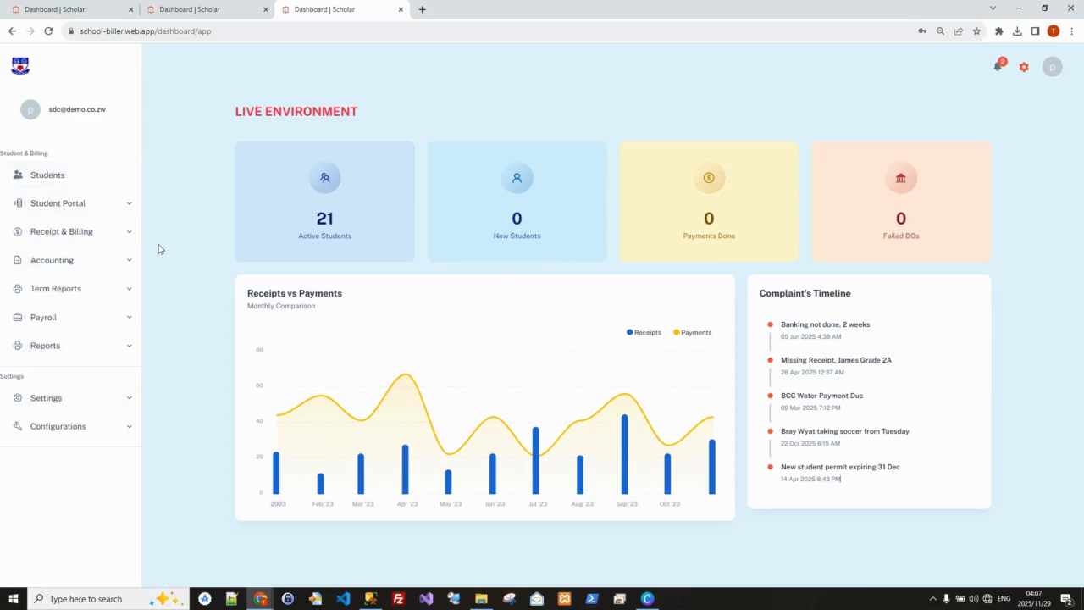
Compare the SSF account's dashboard and navigation options with those of the SDC account
left_click(191, 10)
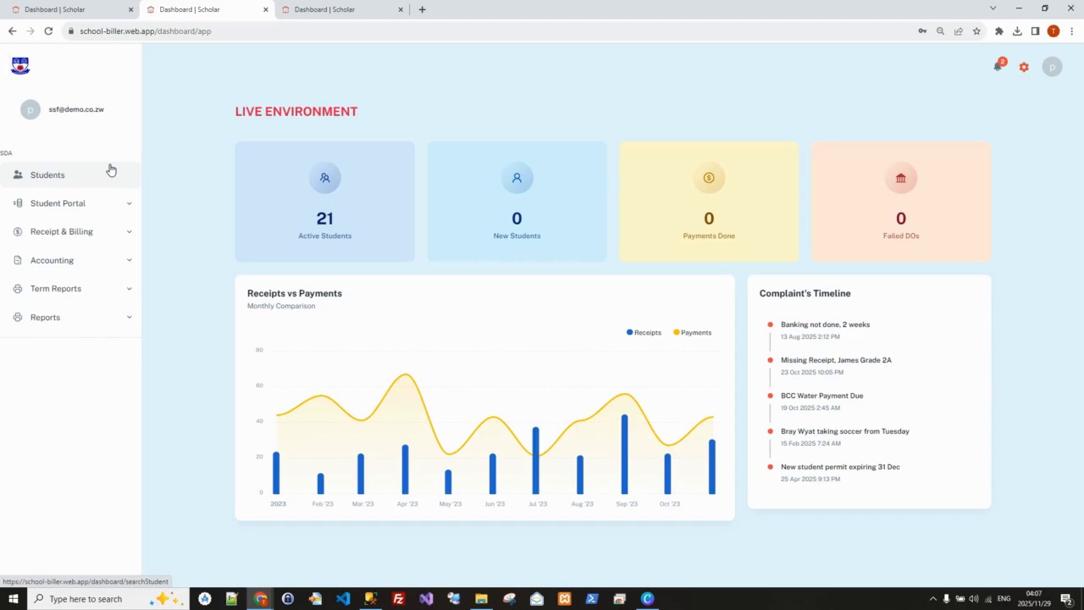
left_click(314, 9)
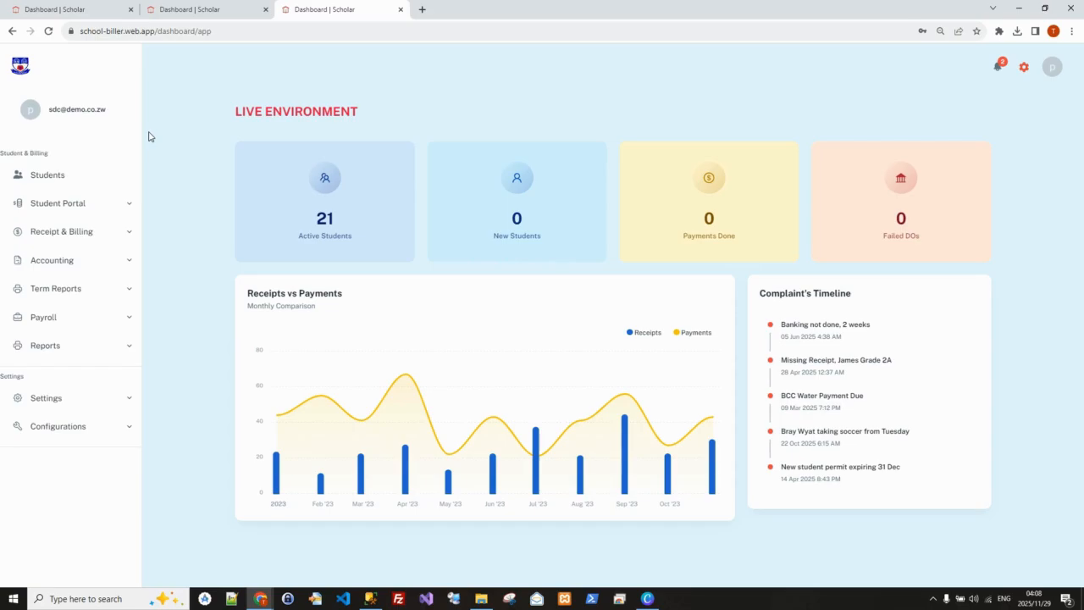
Open the single-student enrolment form and examine its name fields without filling them in
left_click(130, 211)
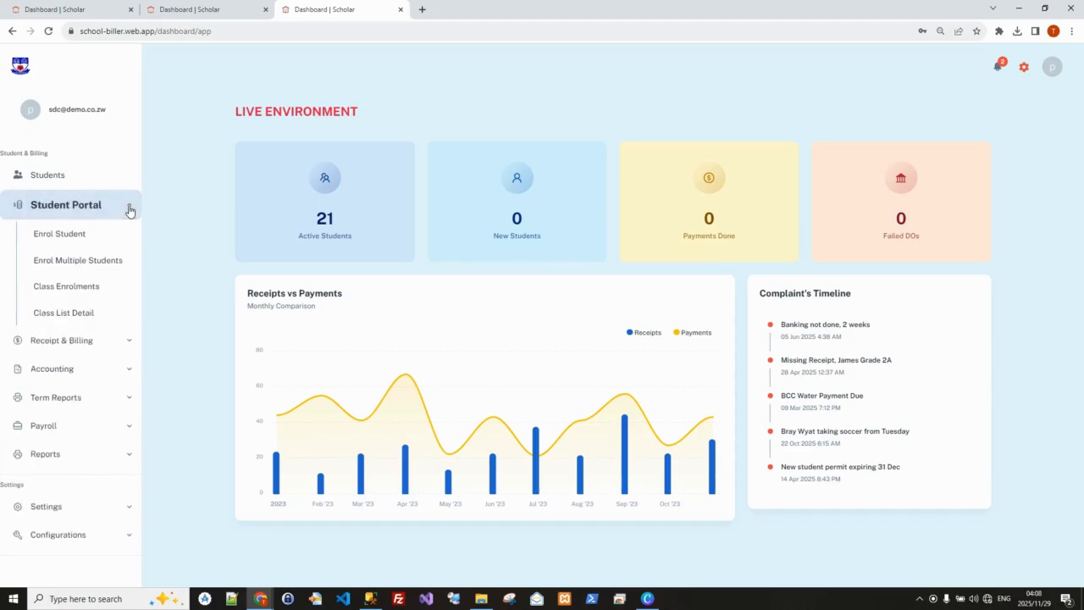
left_click(75, 237)
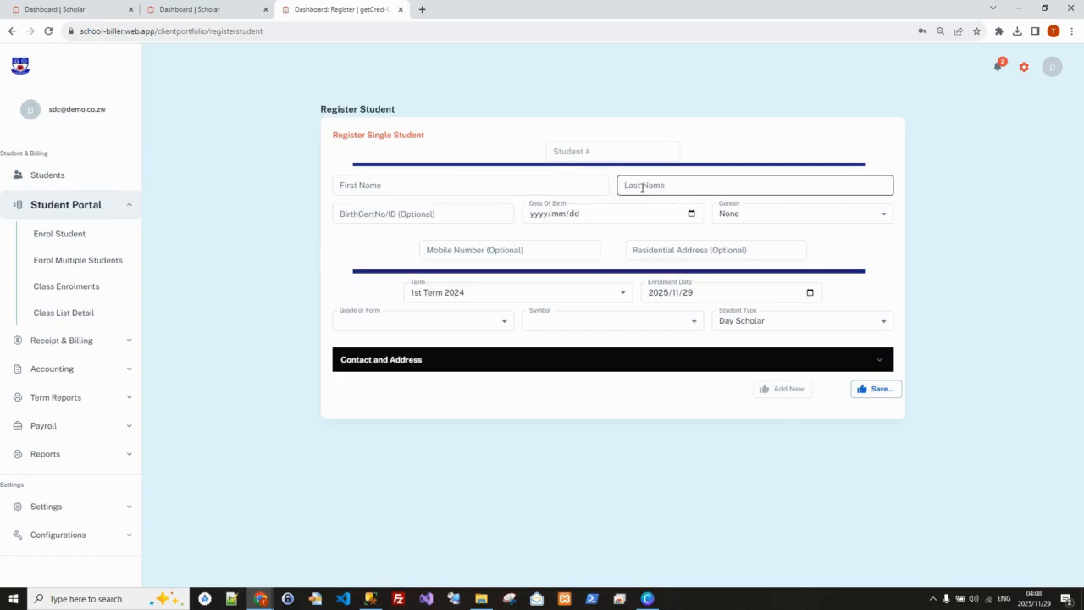
left_click(484, 188)
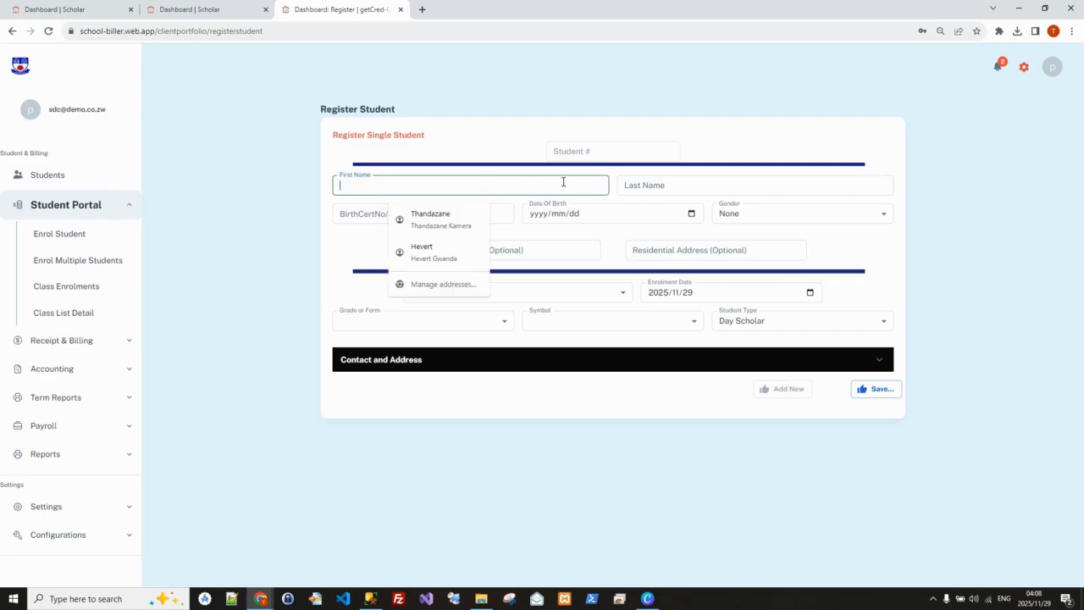
left_click(648, 185)
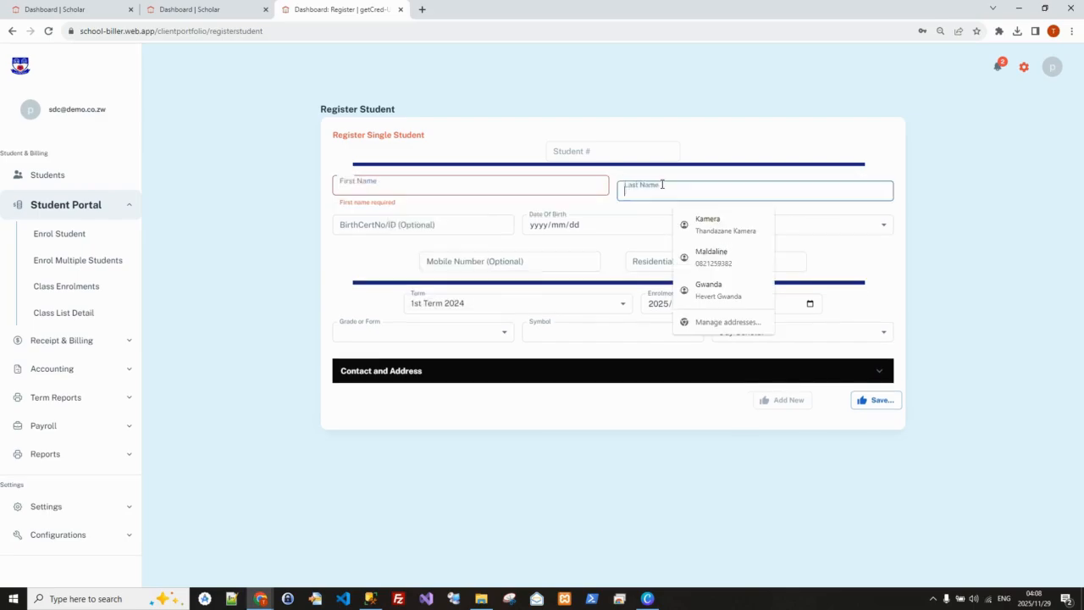
left_click(353, 257)
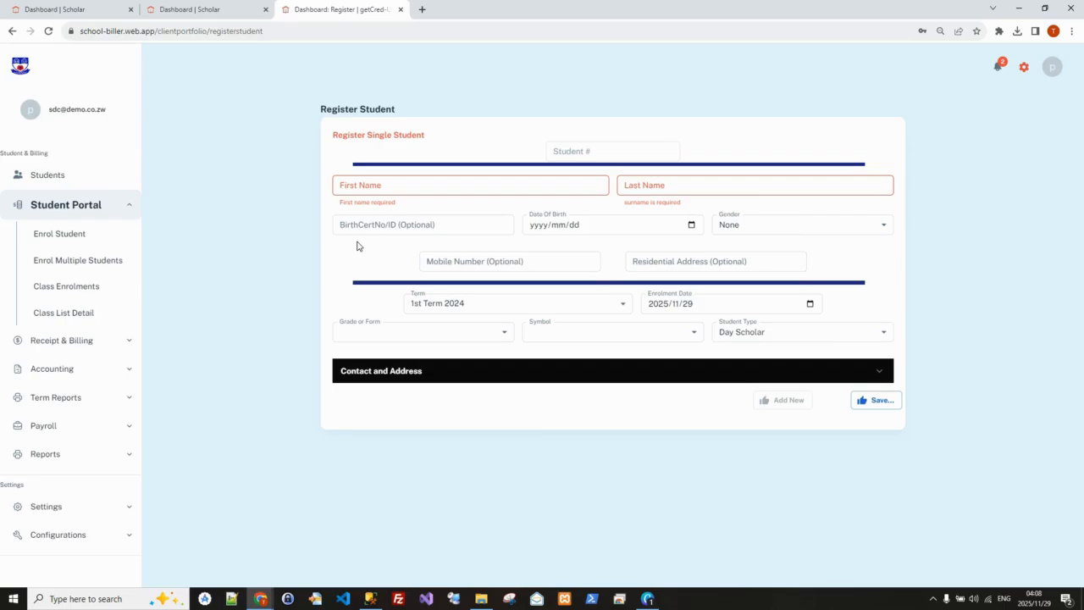
Open multiple-student enrolment and download the enrolment template
left_click(63, 266)
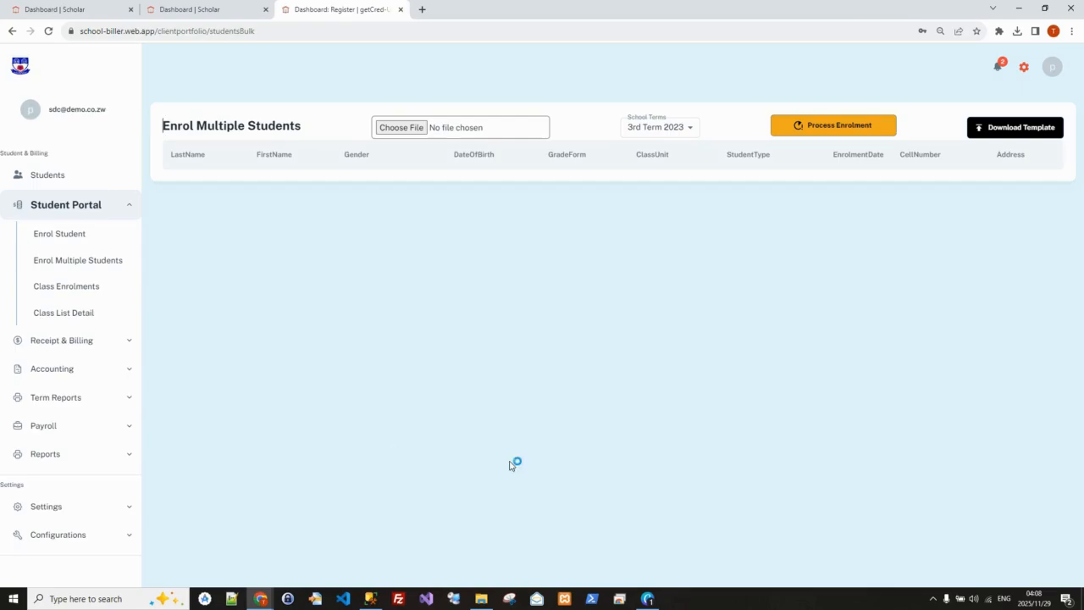
left_click(483, 600)
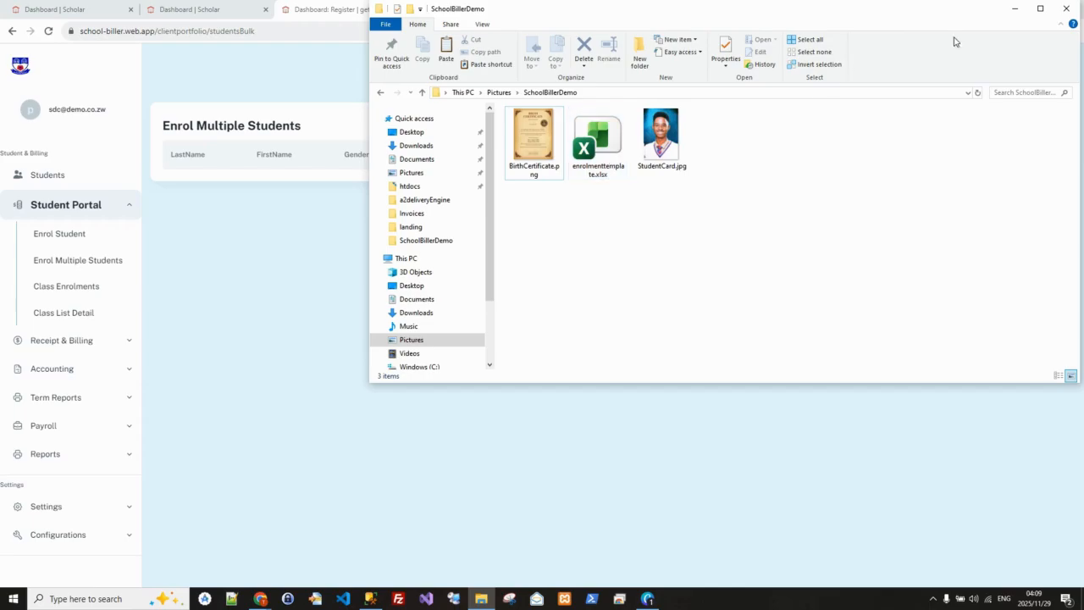
left_click_drag(963, 17, 838, 174)
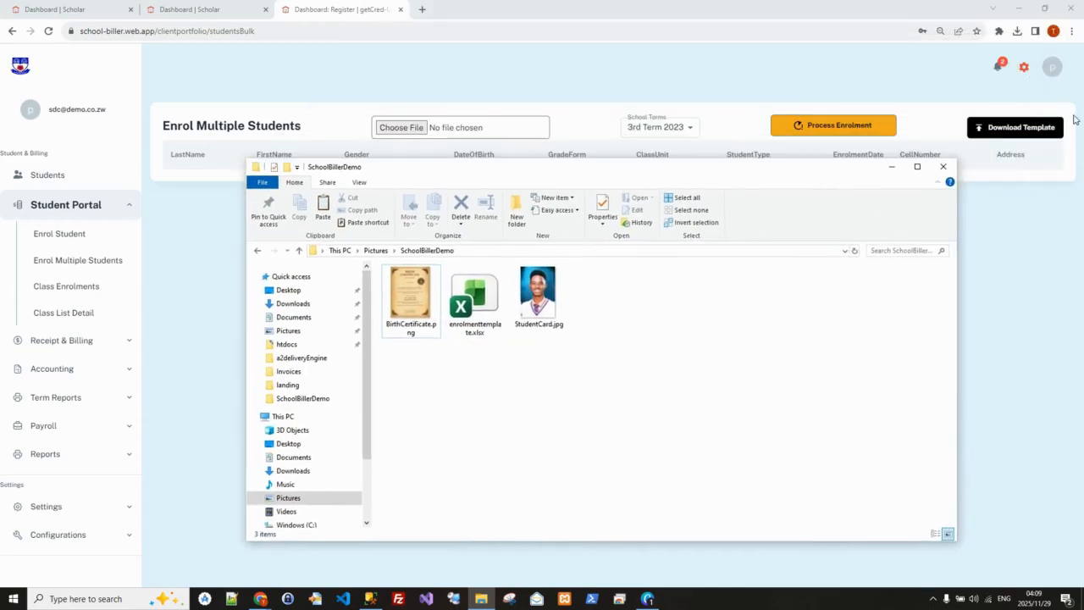
left_click(891, 167)
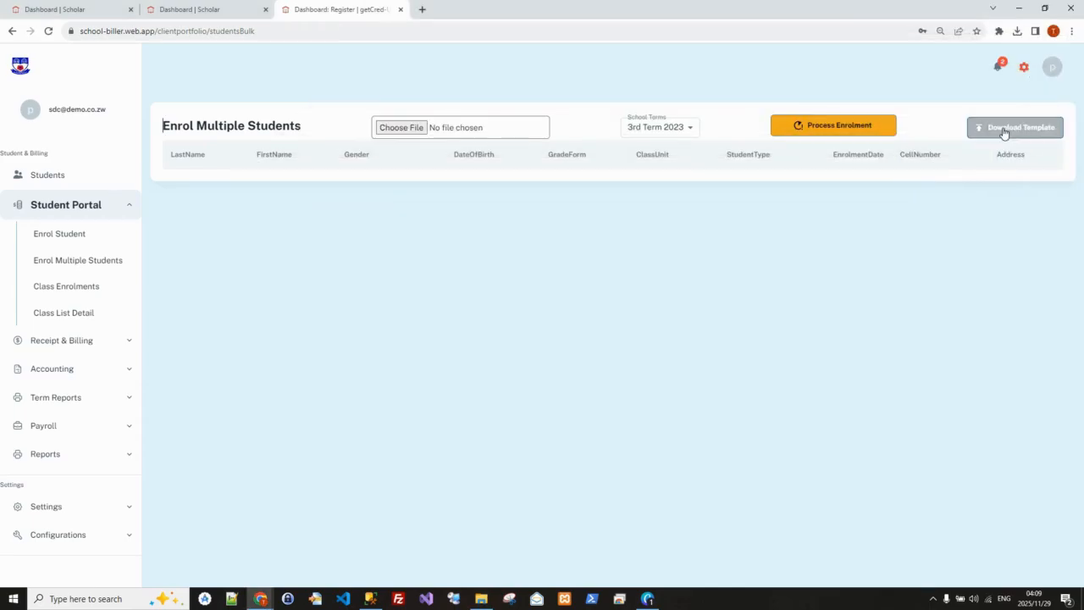
left_click(999, 135)
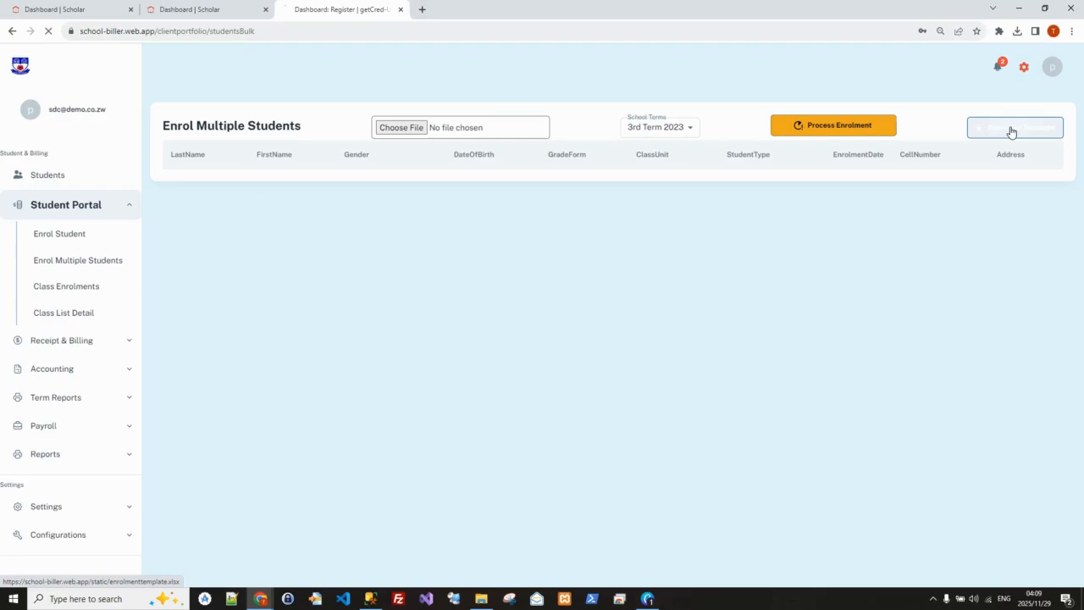
left_click(1019, 33)
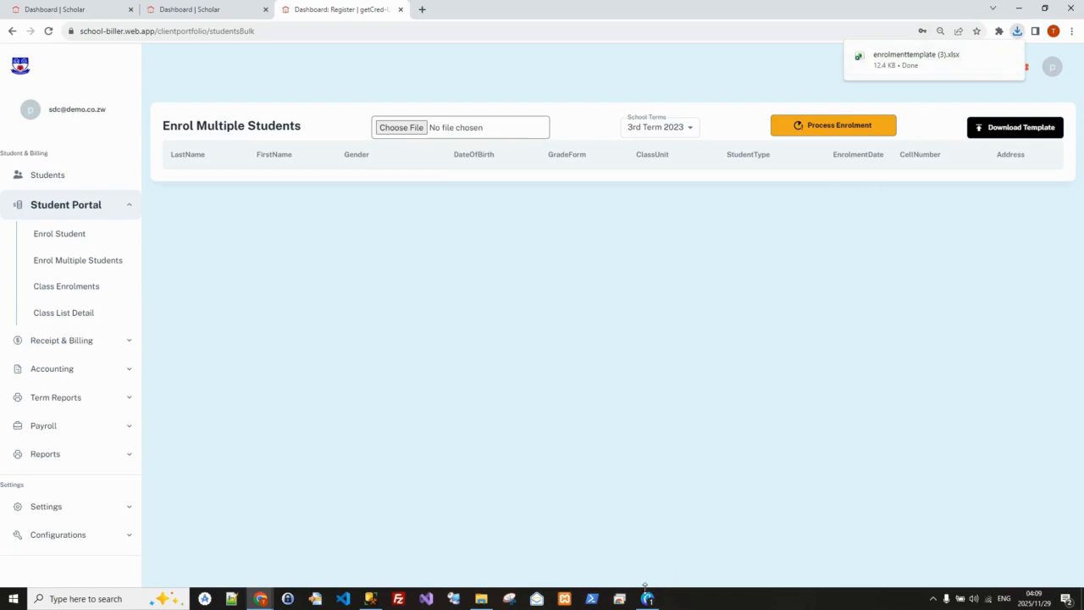
Open enrolmenttemplate.xlsx from the SchoolBillerDemo folder in Excel, review its student rows, and return to the enrolment page
left_click(481, 599)
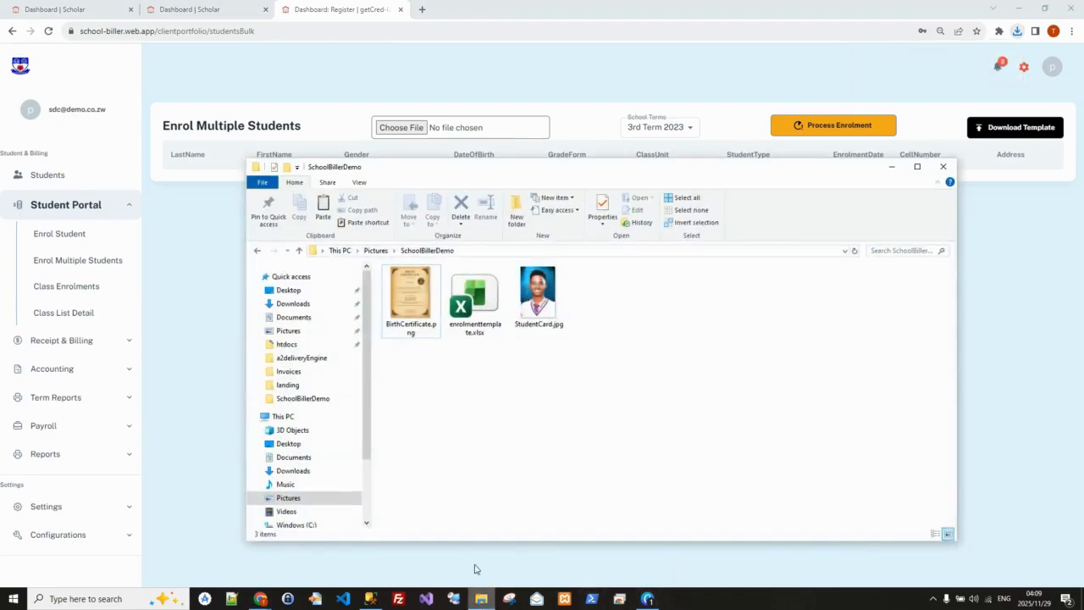
left_click(477, 308)
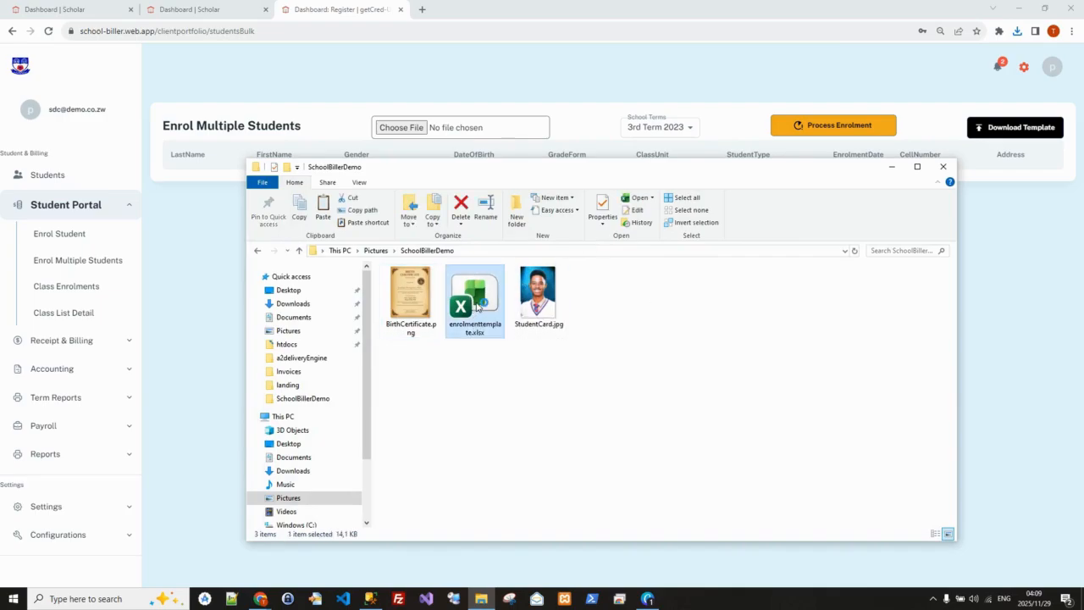
double_click(477, 307)
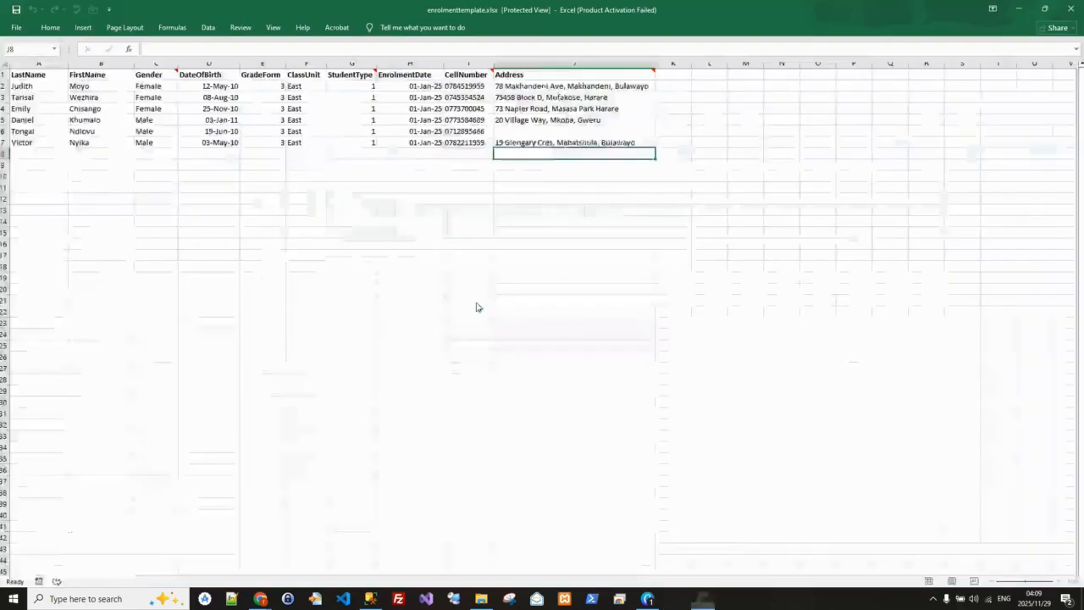
left_click(454, 46)
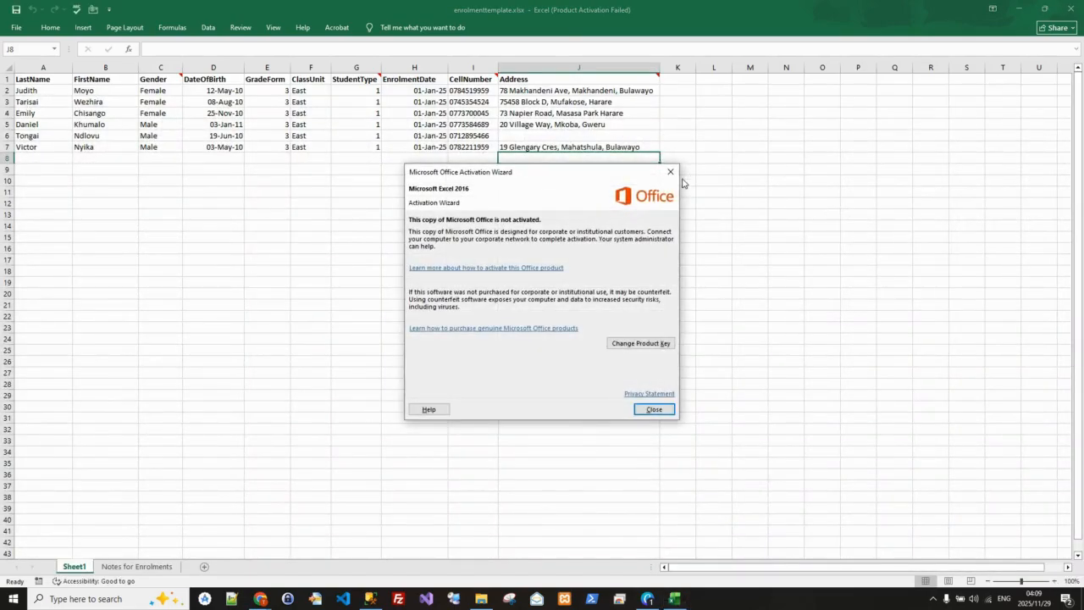
left_click(670, 171)
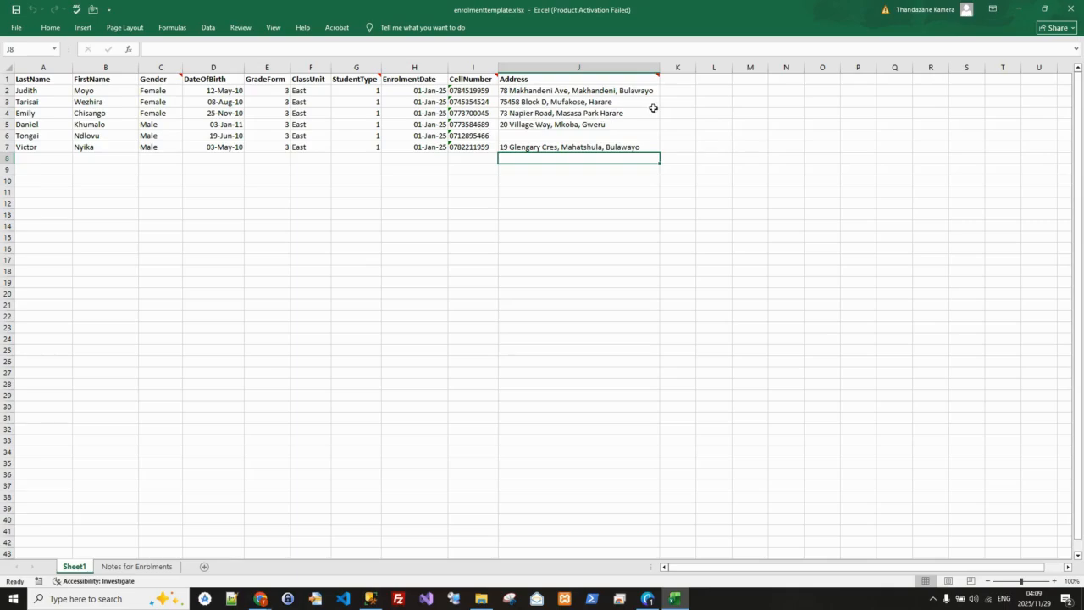
left_click(1045, 9)
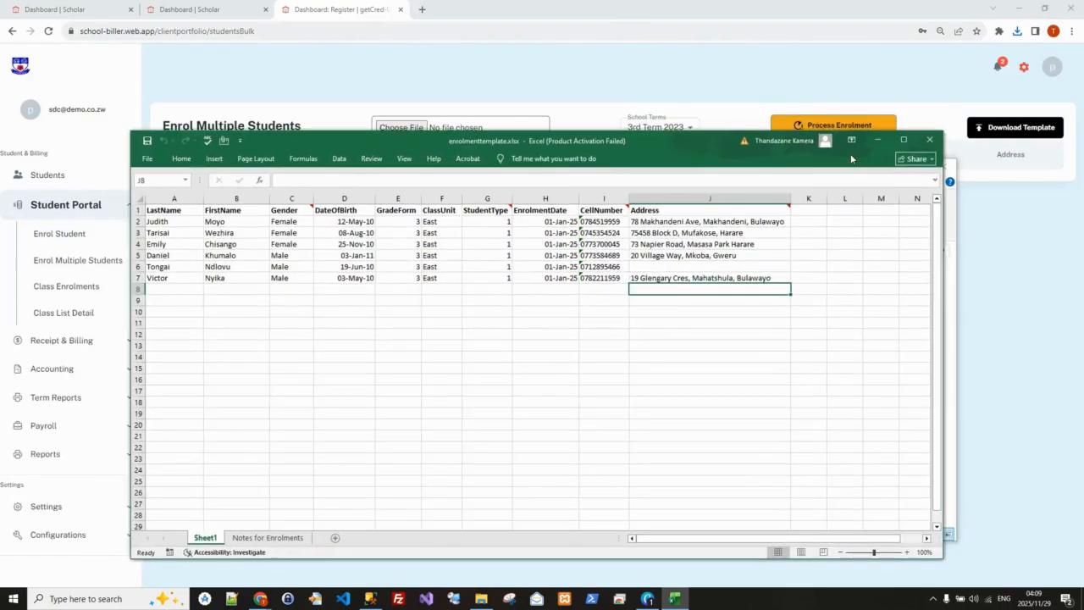
left_click(879, 141)
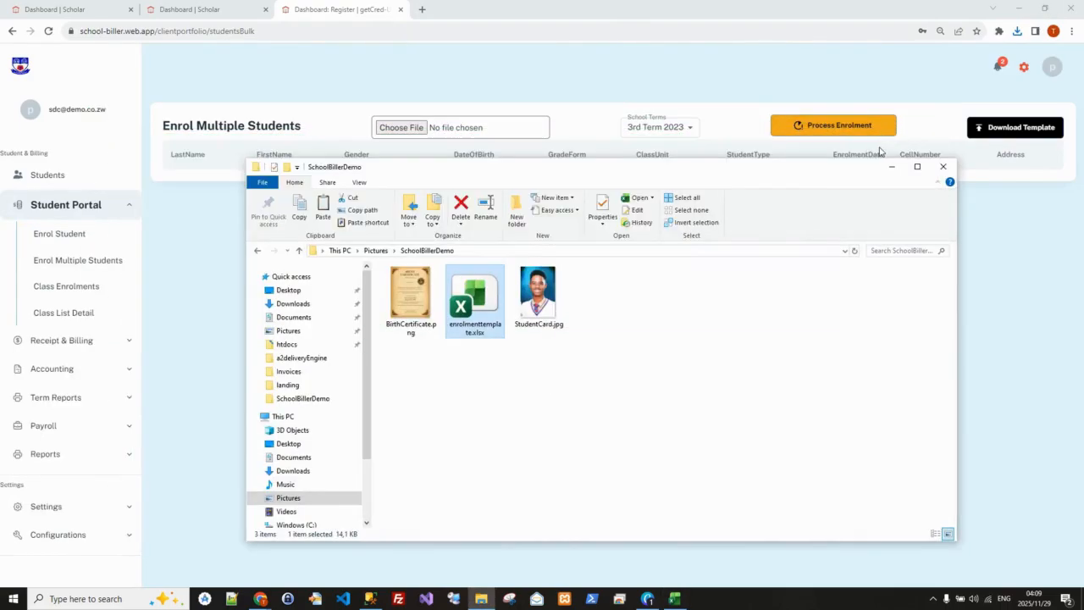
left_click(892, 170)
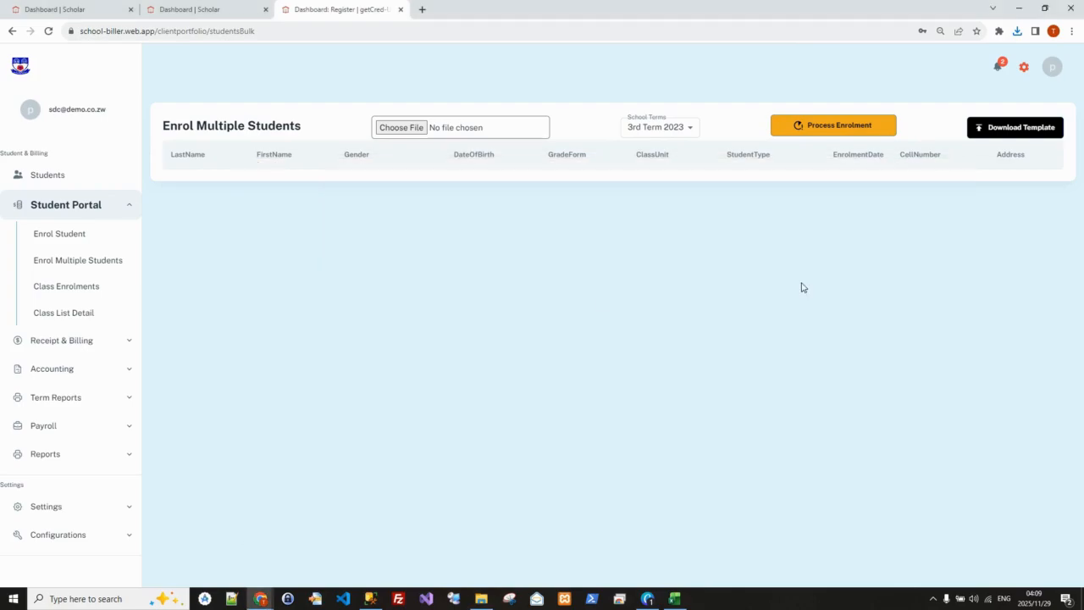
Load enrolmenttemplate.xlsx from the SchoolBillerDemo folder into the multiple-student enrolment list
left_click(394, 129)
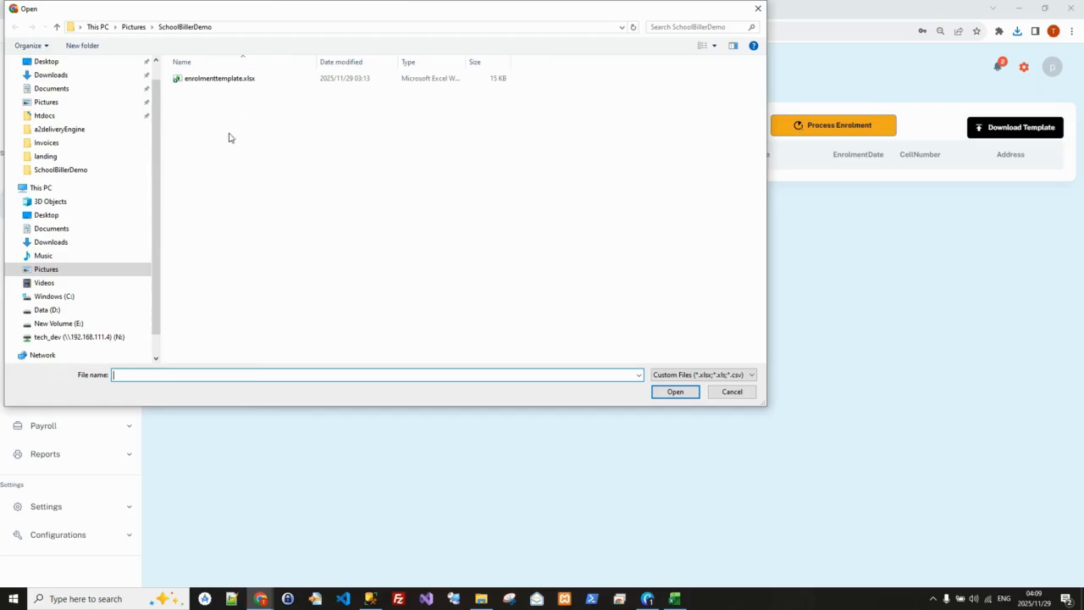
left_click(212, 80)
left_click(670, 392)
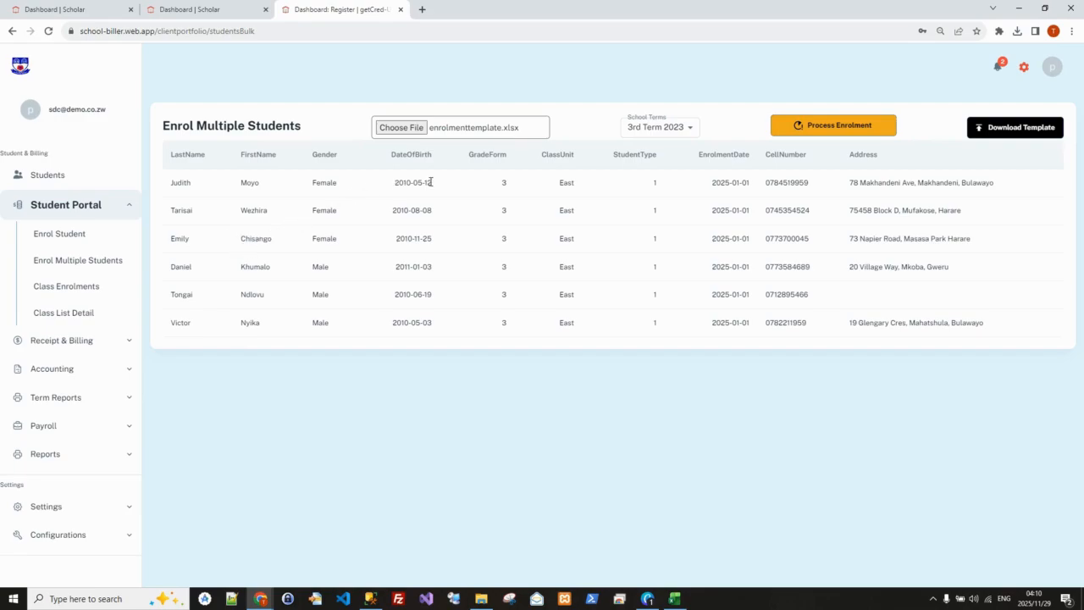
Set the school term to 3rd Term 2025 and process the enrolment of the loaded students
left_click(689, 129)
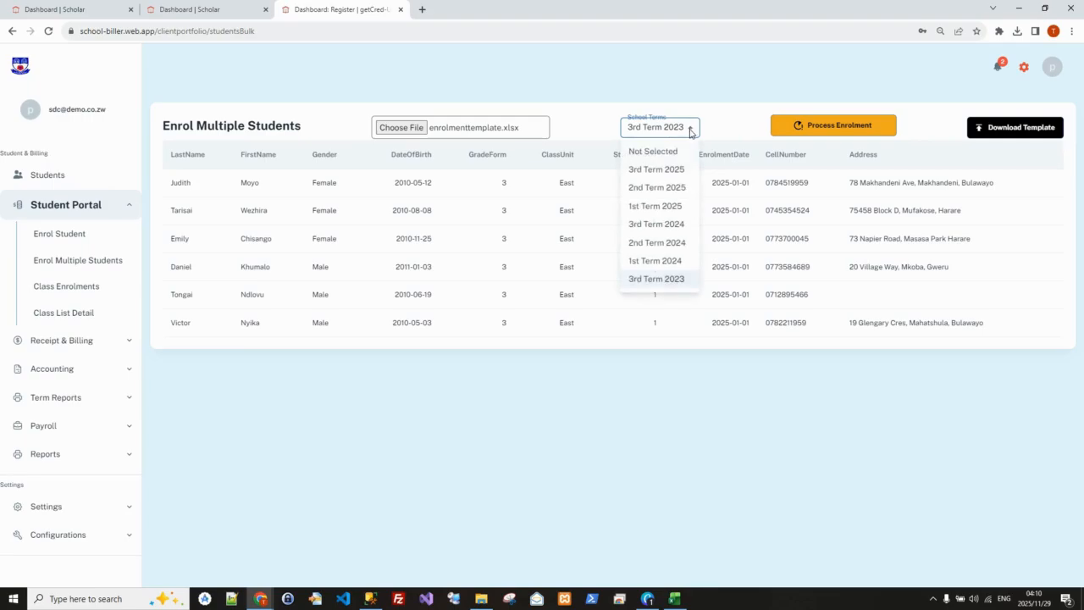
left_click(646, 172)
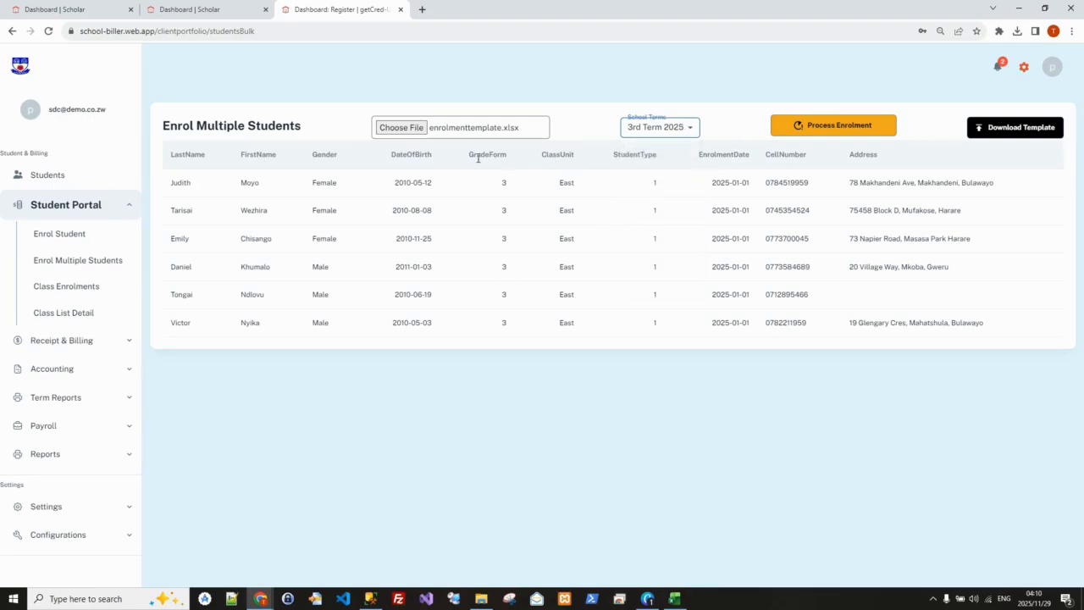
left_click(834, 124)
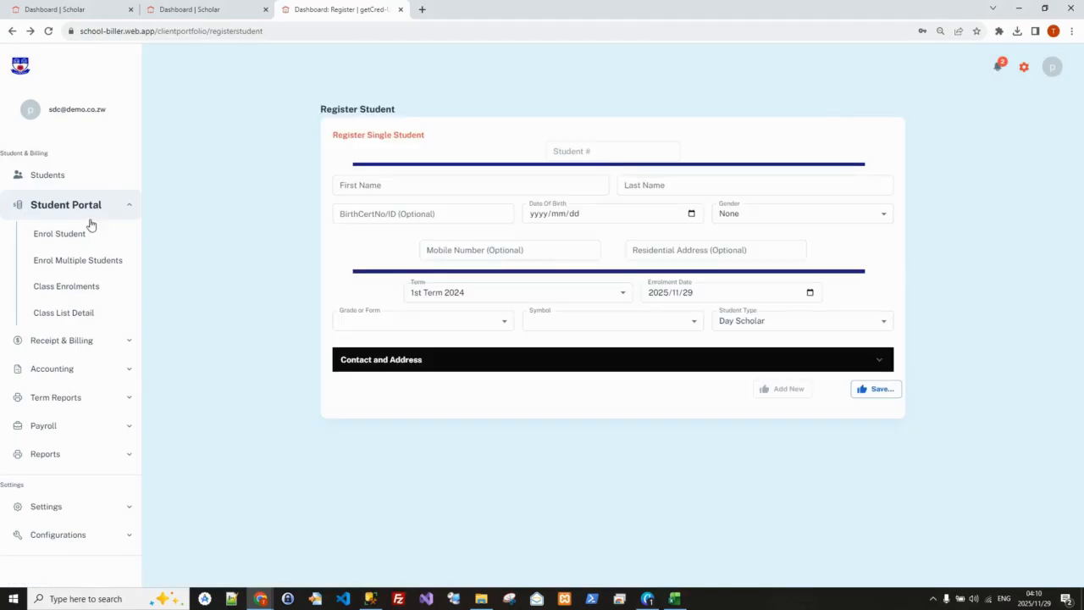
Consult the enrolment spreadsheet and try to find its last listed student, using the FirstName value as the surname in the student search
left_click(71, 178)
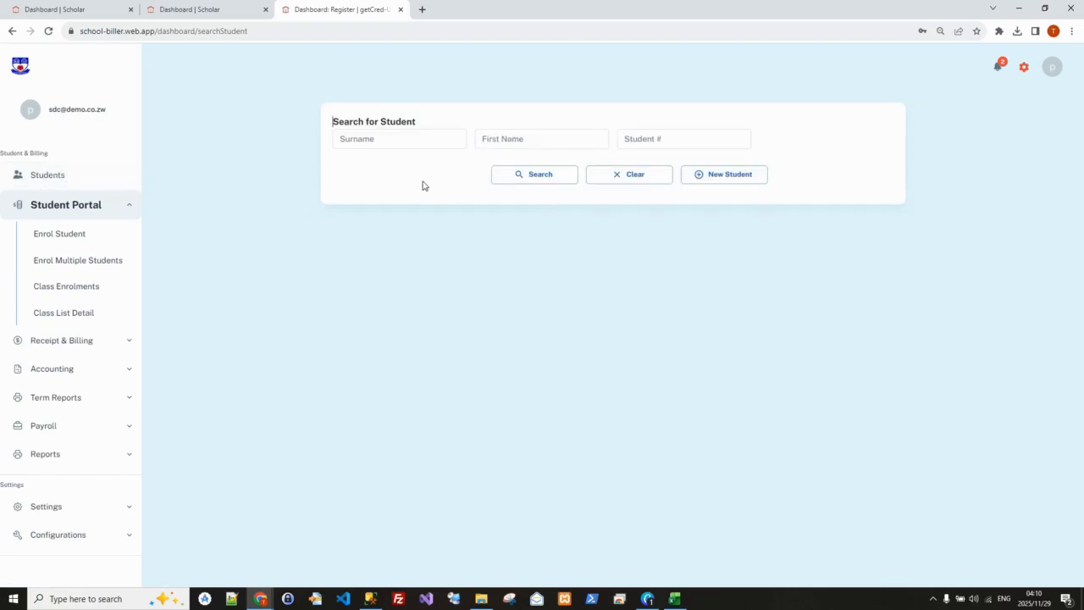
left_click(675, 598)
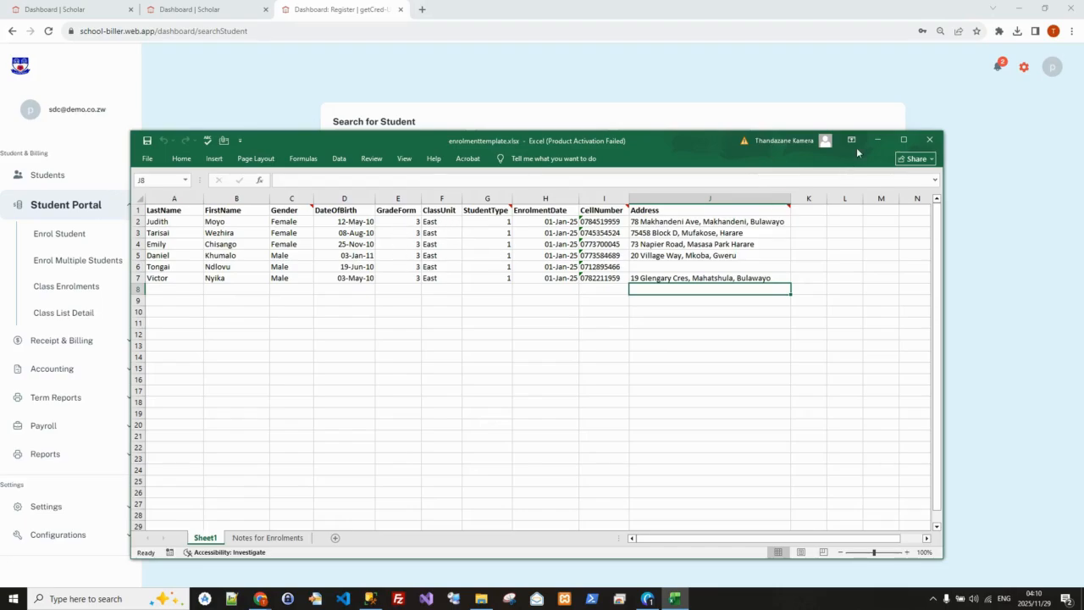
left_click(877, 140)
left_click(440, 139)
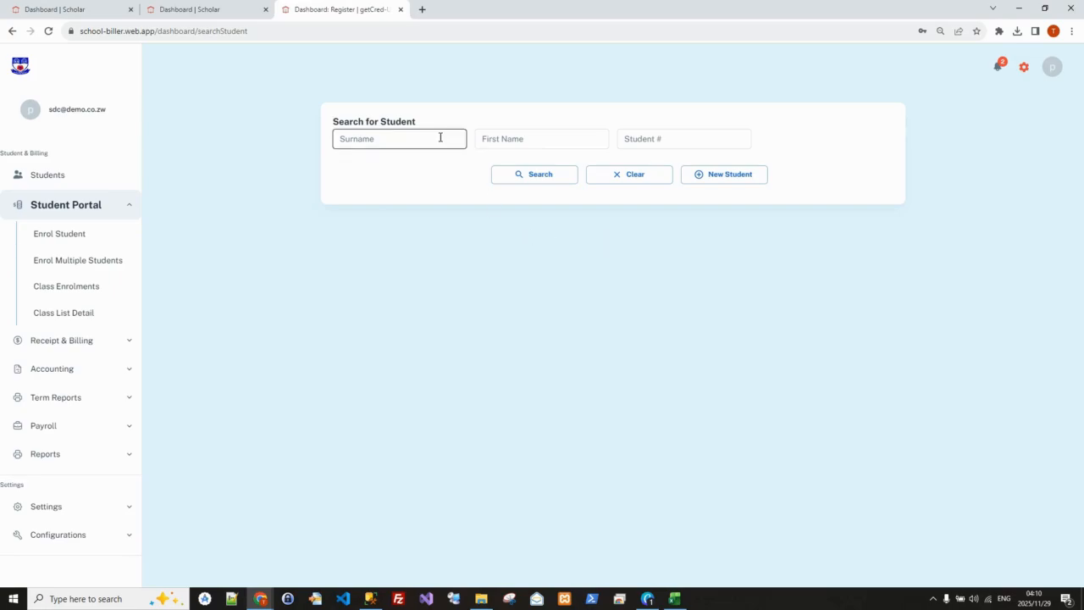
left_click(413, 138)
left_click(536, 176)
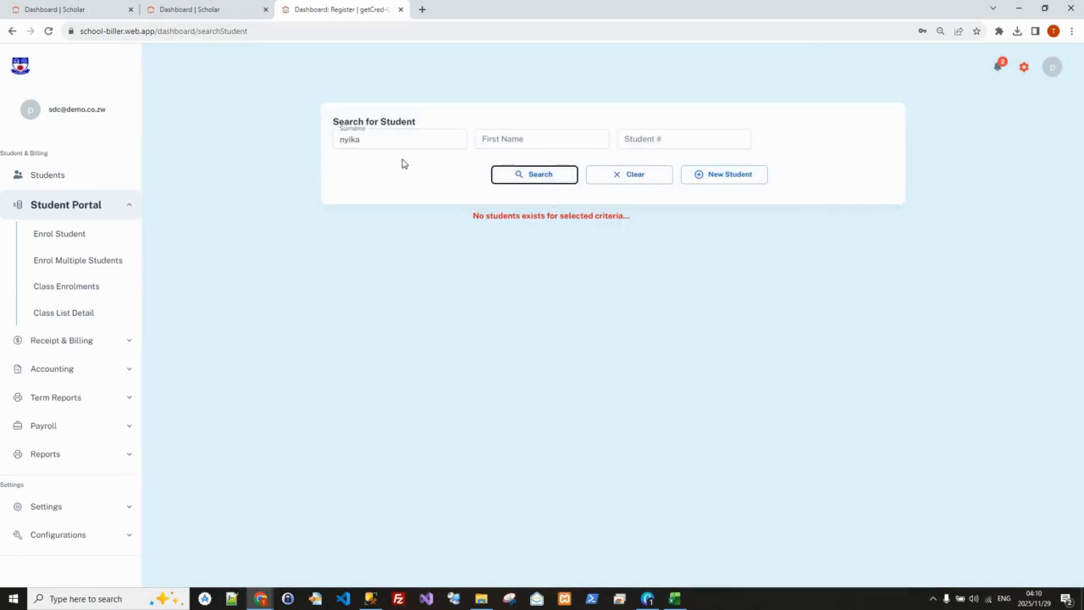
Recheck the spreadsheet, search by the last listed student's LastName value as the surname, and open the matching student's record
left_click(674, 598)
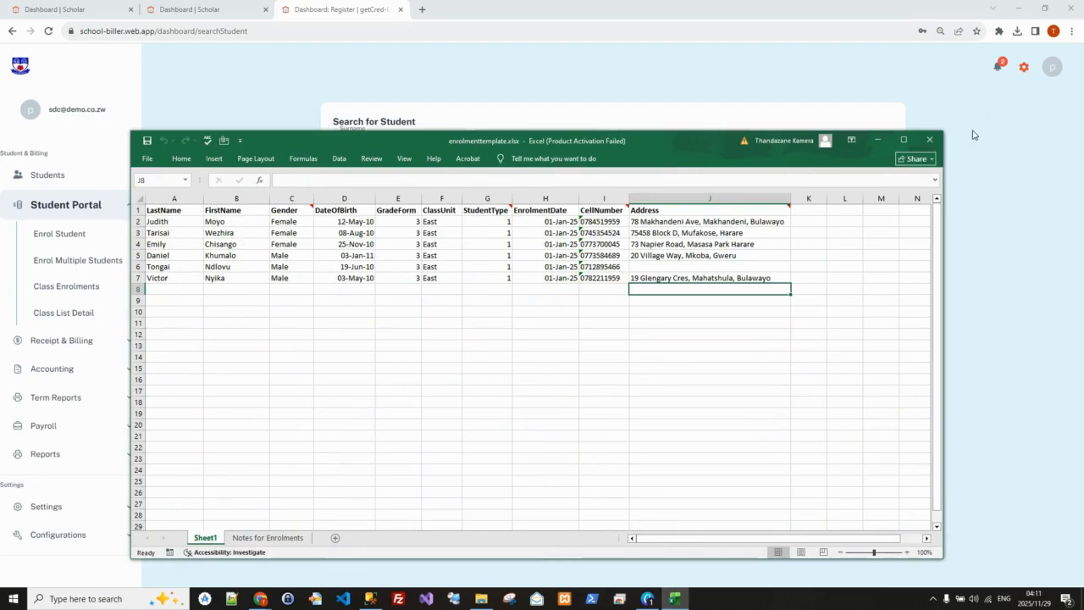
left_click(879, 139)
left_click(387, 140)
left_click_drag(387, 140, 330, 146)
type("Victor")
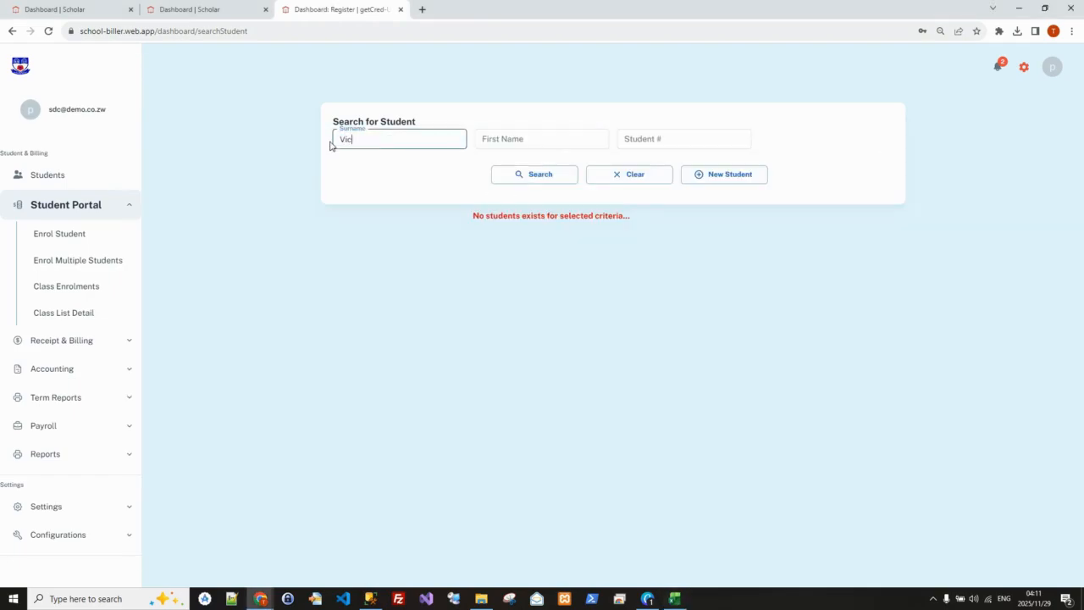
left_click(528, 176)
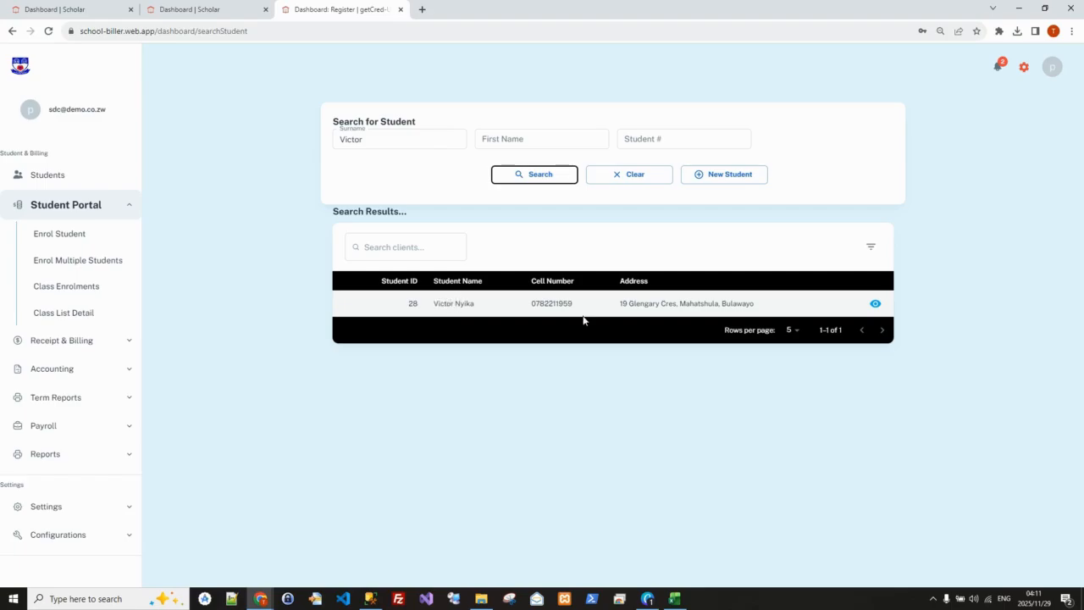
left_click(876, 304)
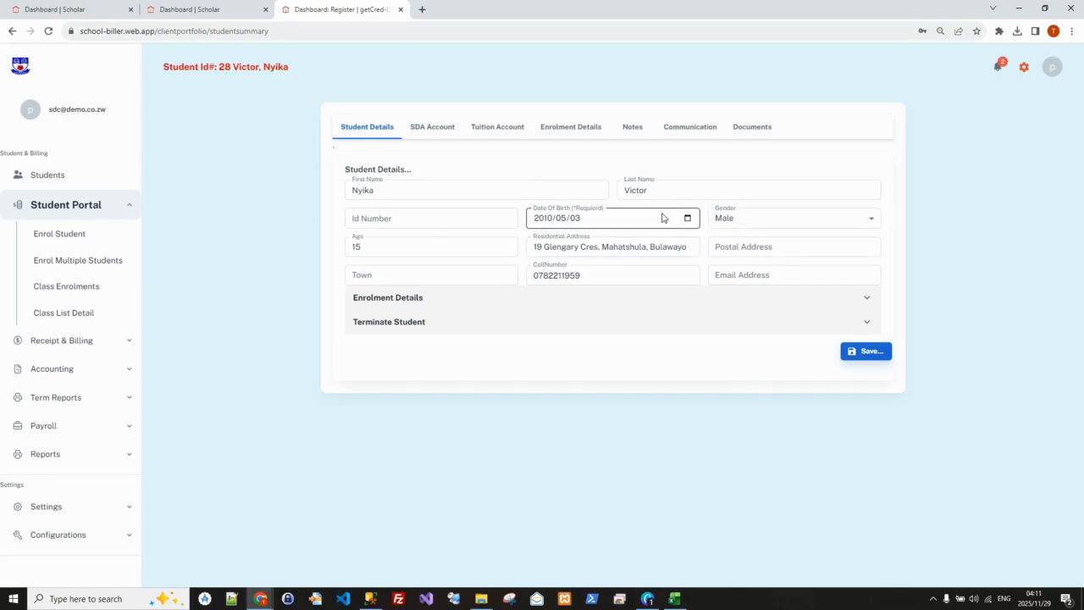
Review the student's SDA account, tuition account, enrolment details, notes, communication and documents, and return to the student details
left_click(424, 129)
left_click(501, 129)
left_click(572, 129)
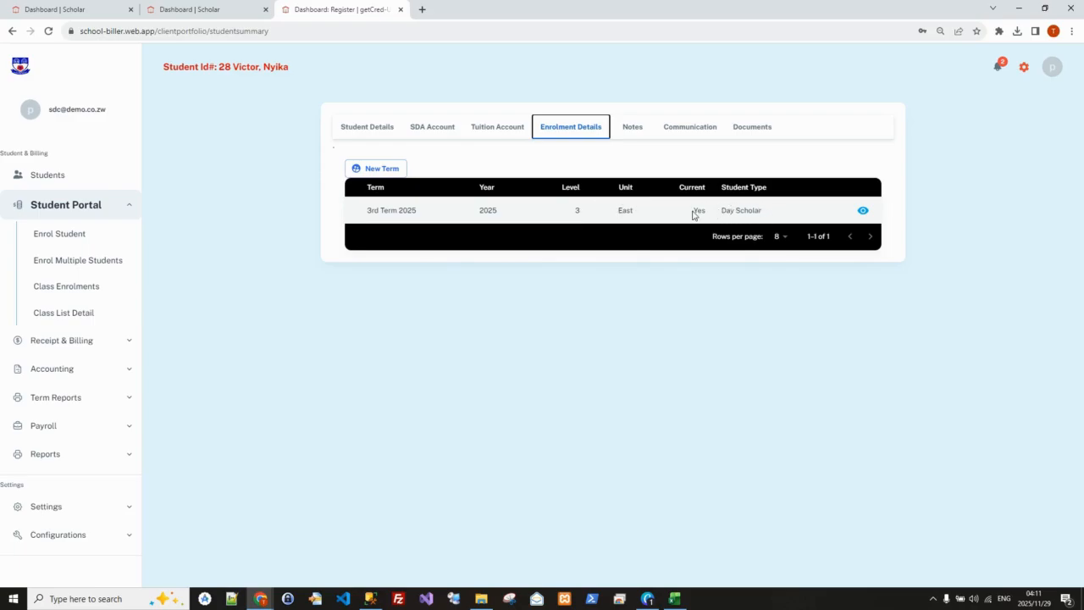
left_click(636, 128)
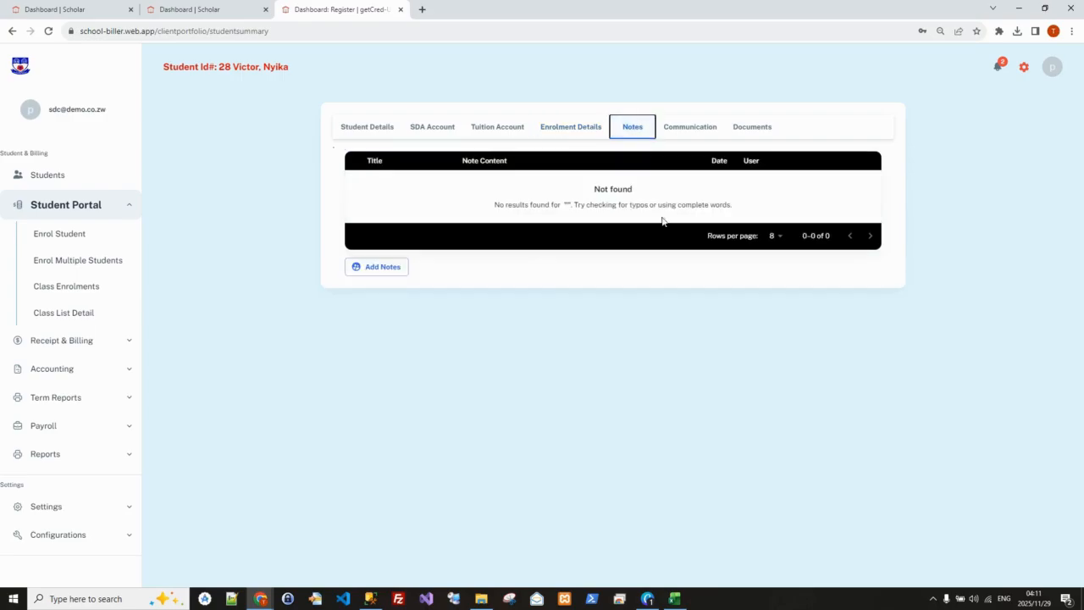
left_click(687, 127)
left_click(754, 129)
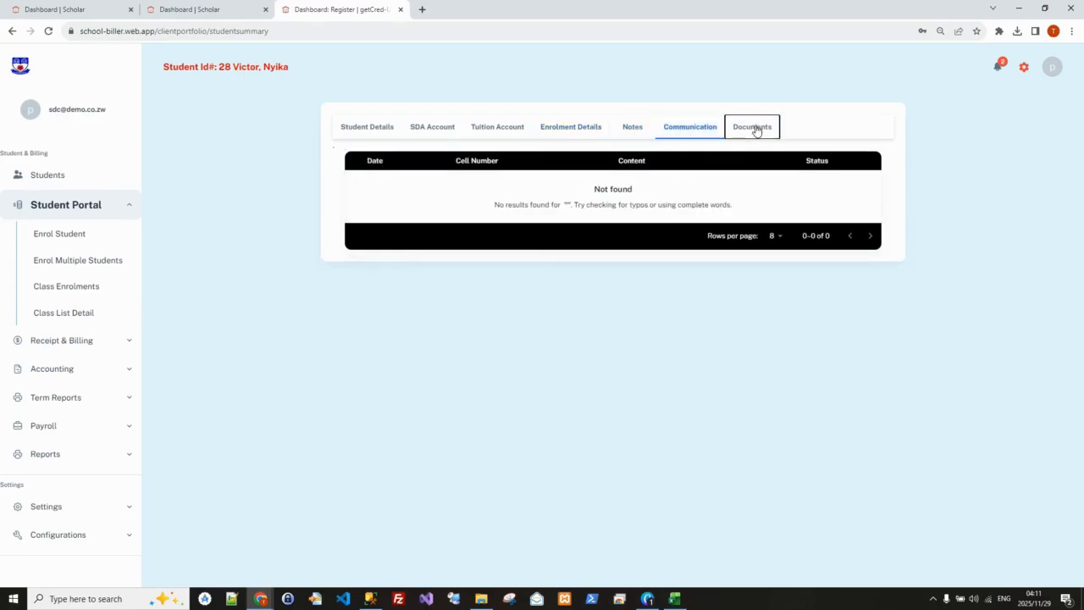
left_click(372, 129)
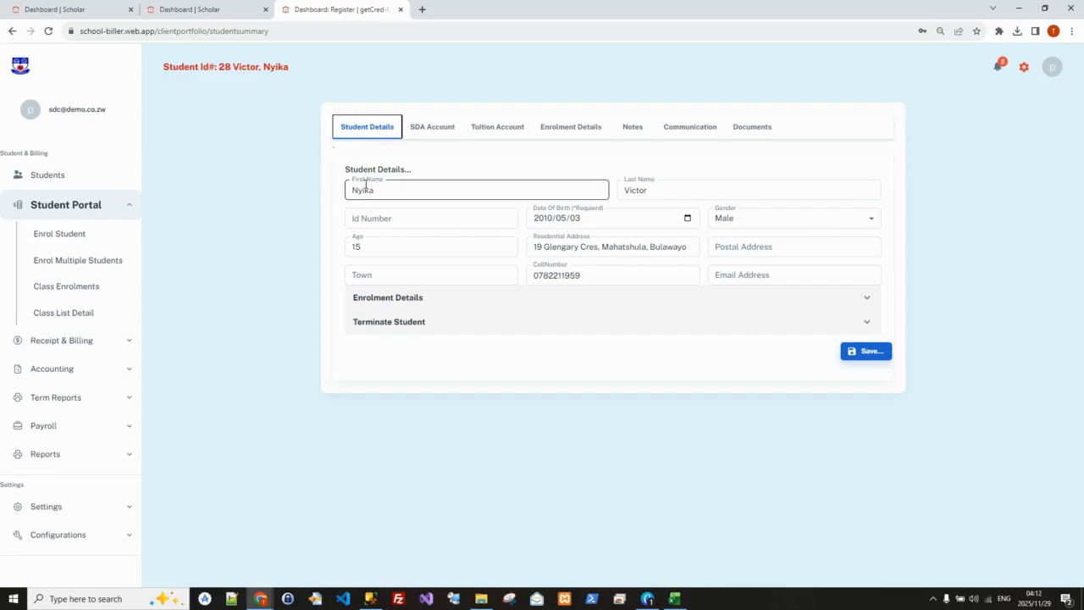
List the detailed class list for 3rd Term 2025, unit 3, symbol East, and download it as a PDF for a brief review
left_click(59, 314)
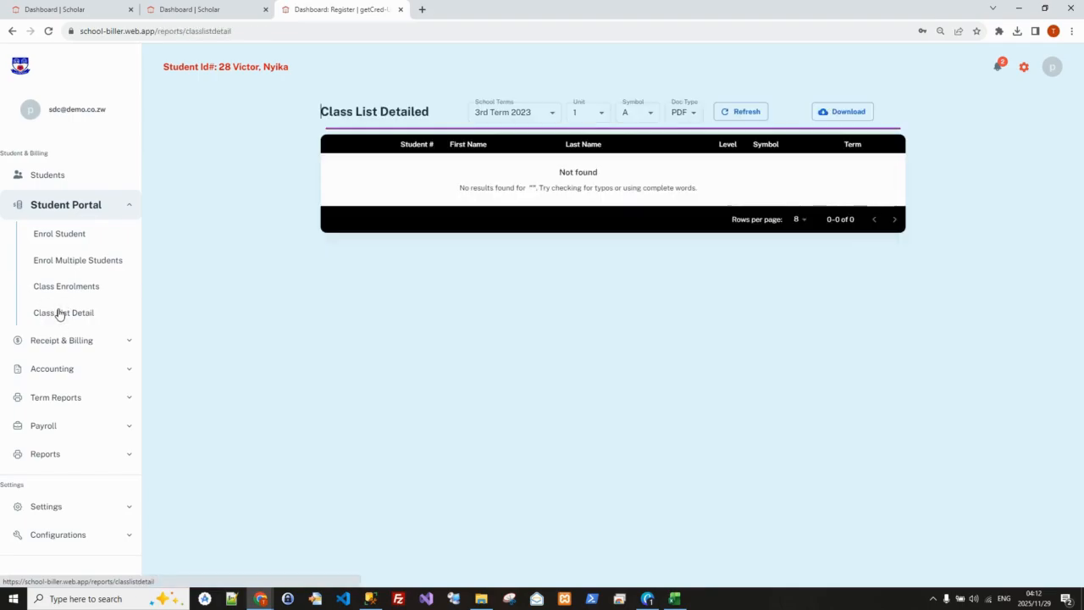
left_click(551, 115)
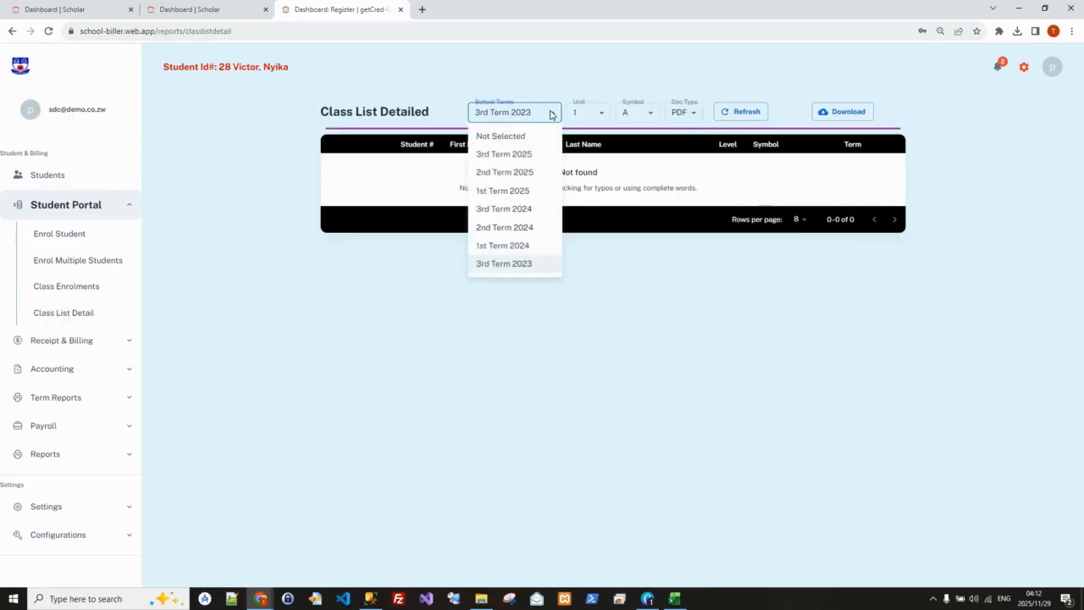
left_click(498, 155)
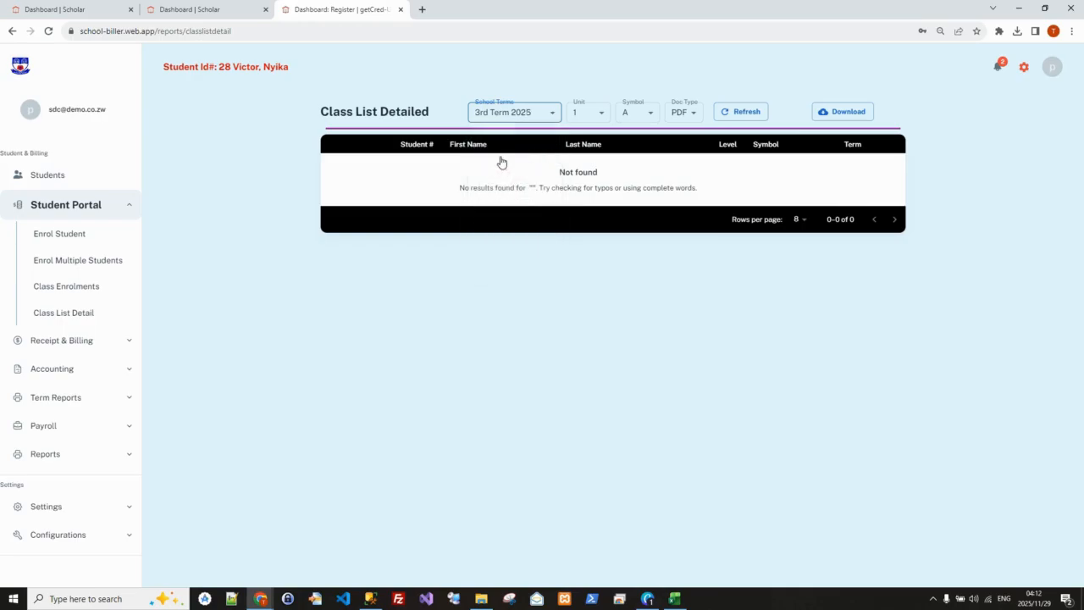
left_click(603, 116)
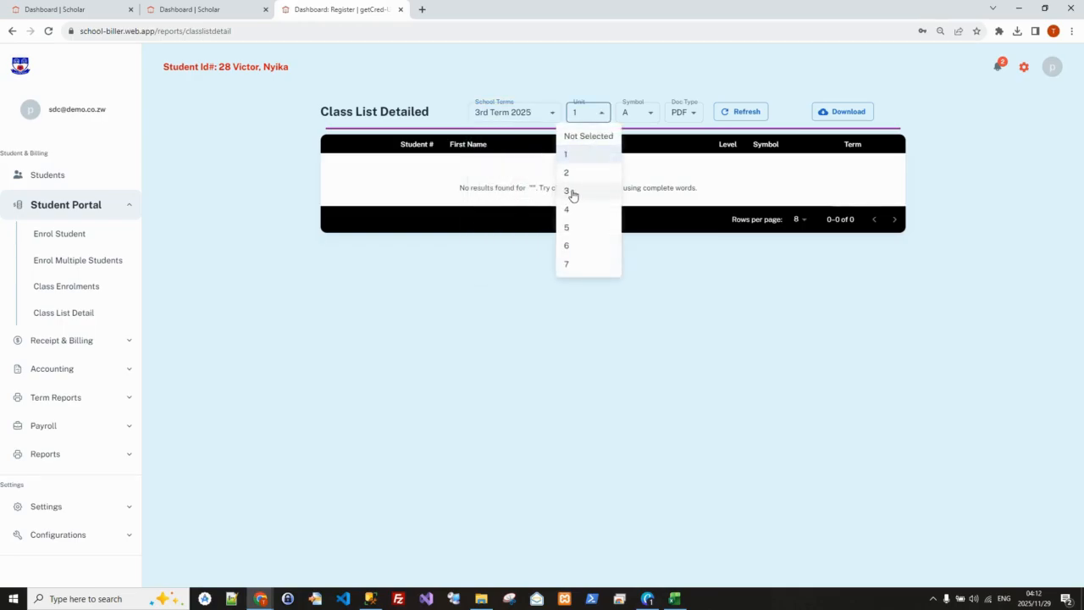
left_click(571, 191)
left_click(651, 116)
left_click(625, 208)
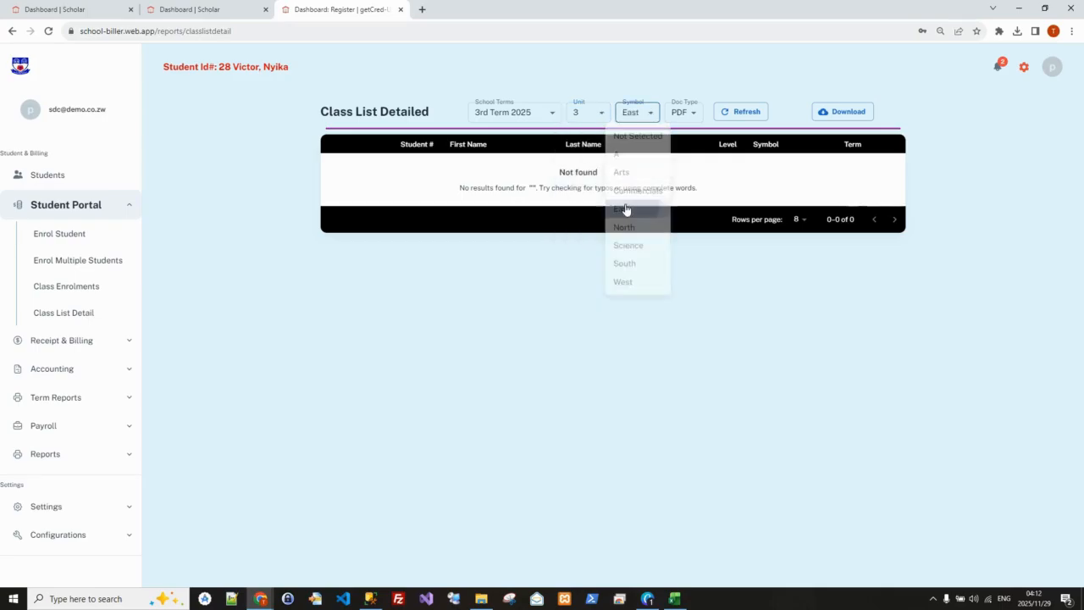
left_click(745, 112)
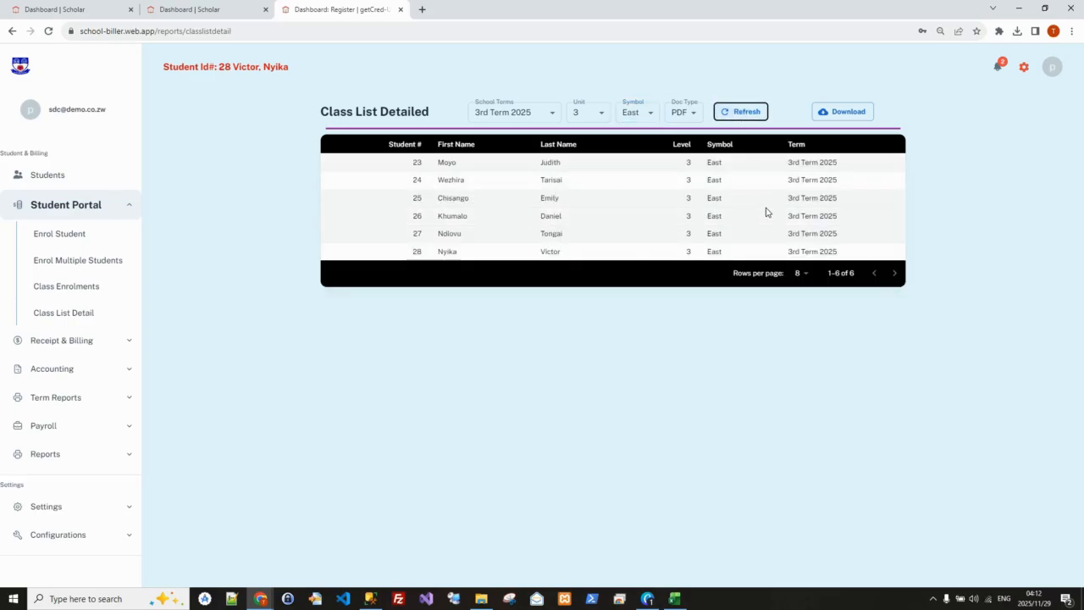
left_click(843, 114)
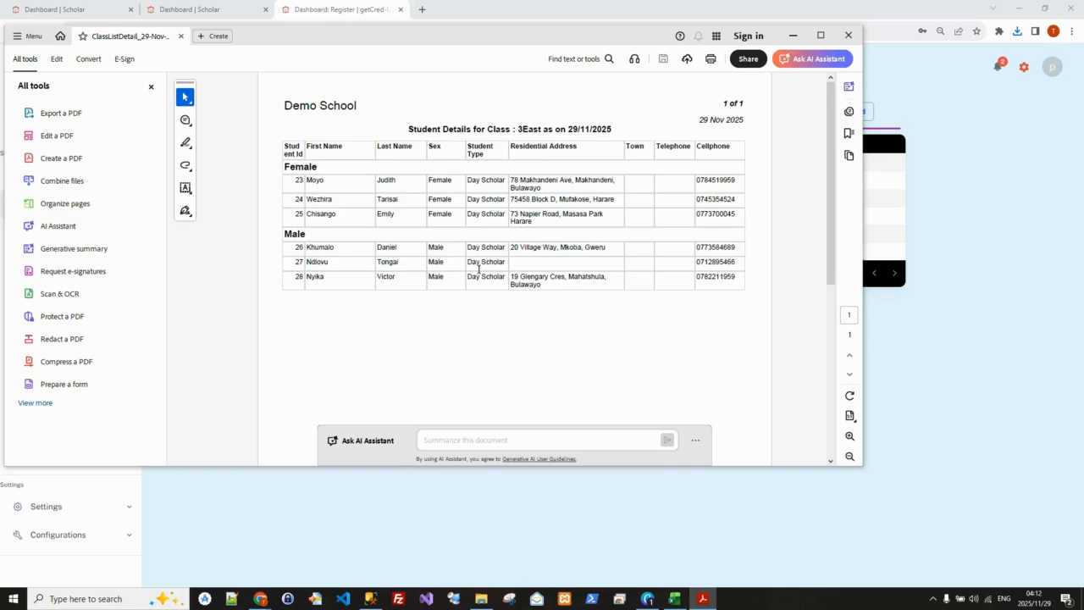
left_click(848, 35)
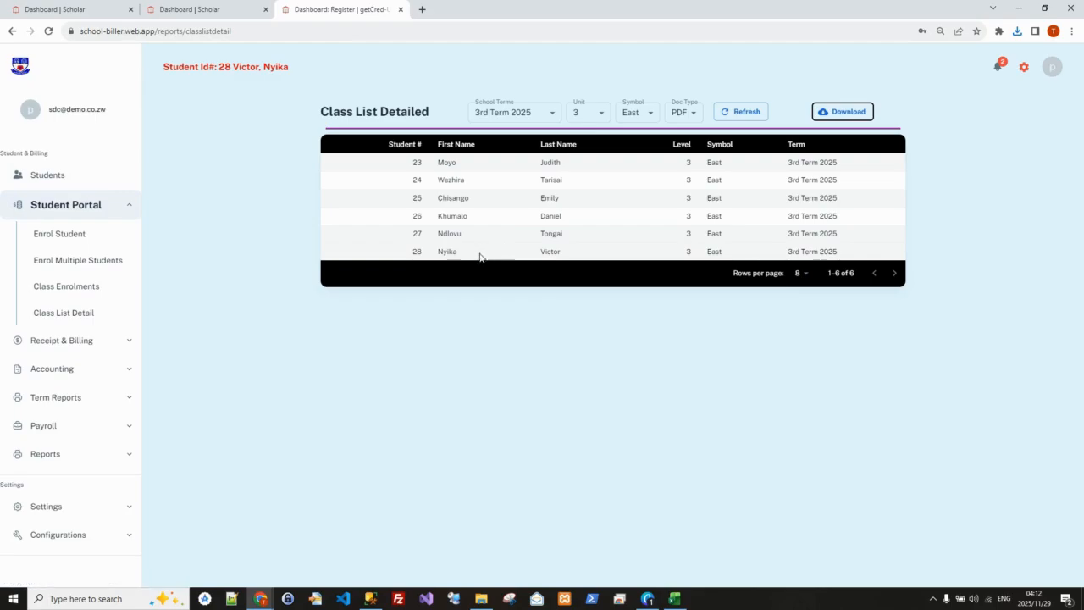
Search again by surname for the last student on the class list and open that student's record
left_click(61, 179)
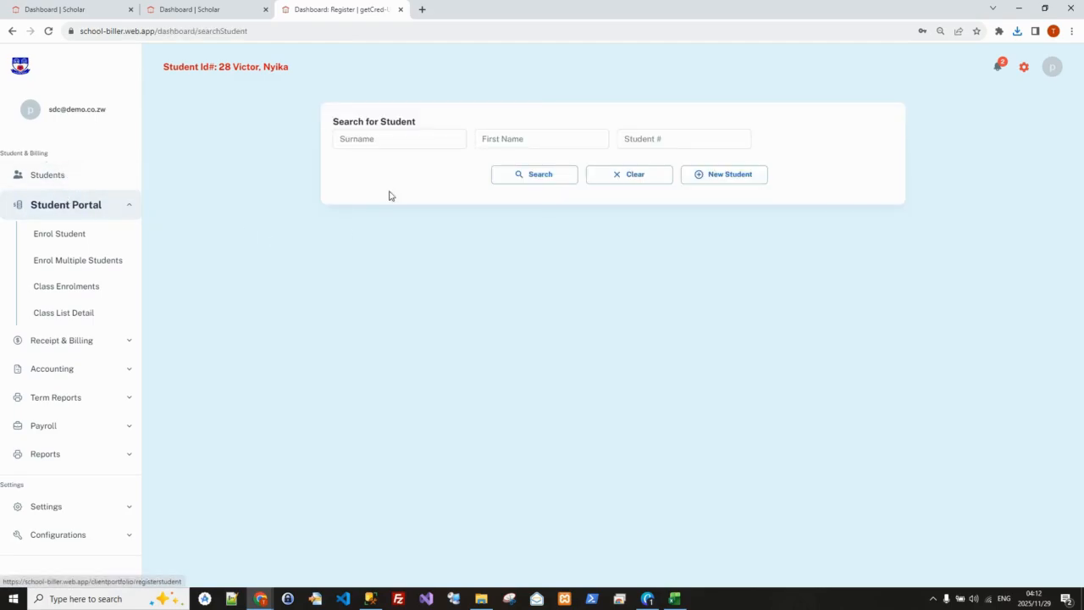
left_click(401, 142)
left_click(399, 144)
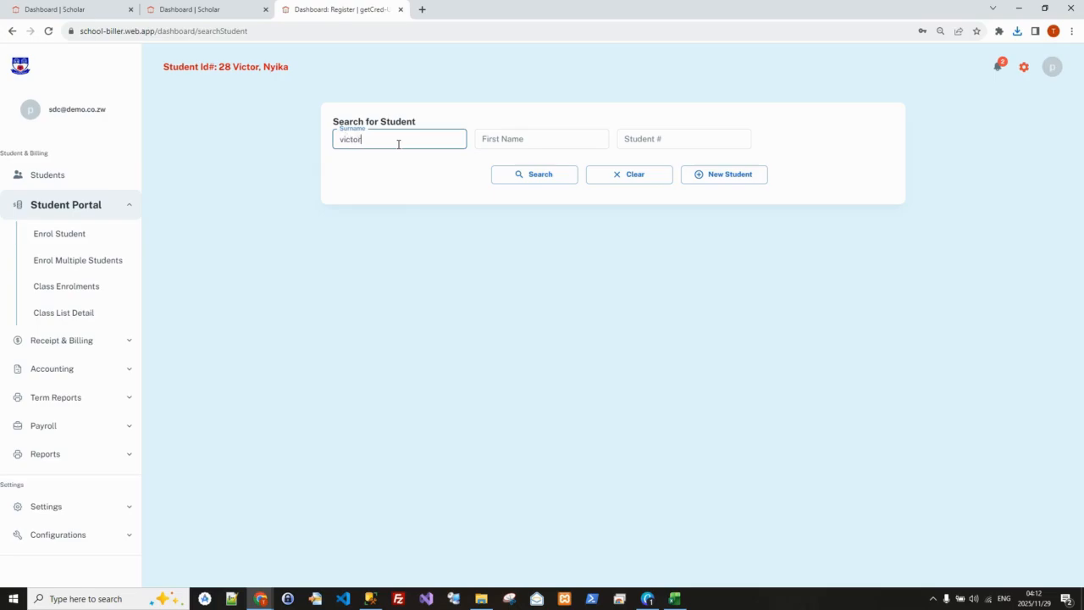
left_click(532, 176)
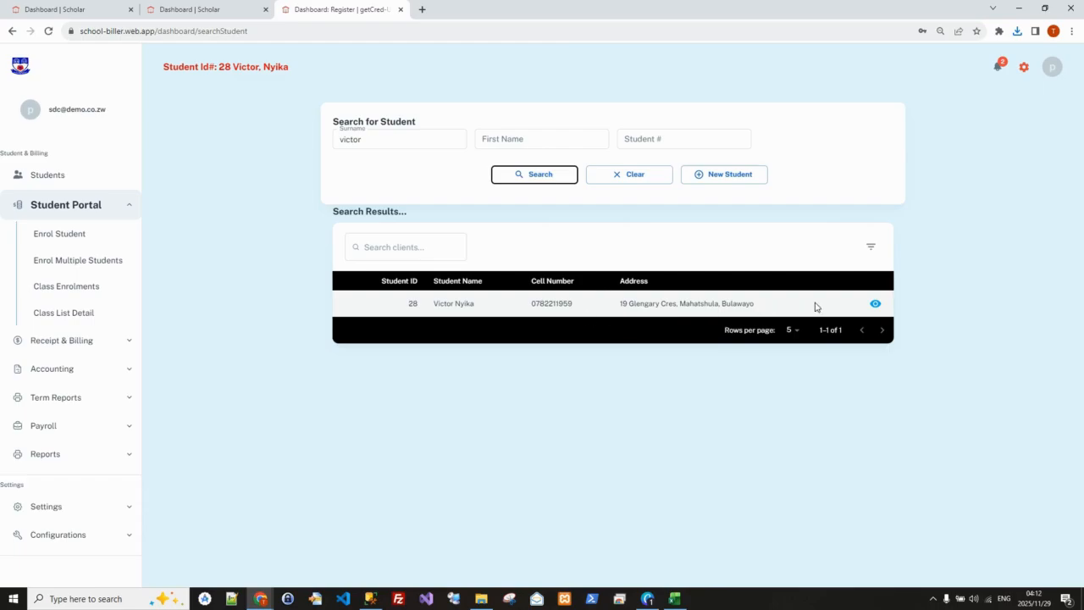
left_click(874, 304)
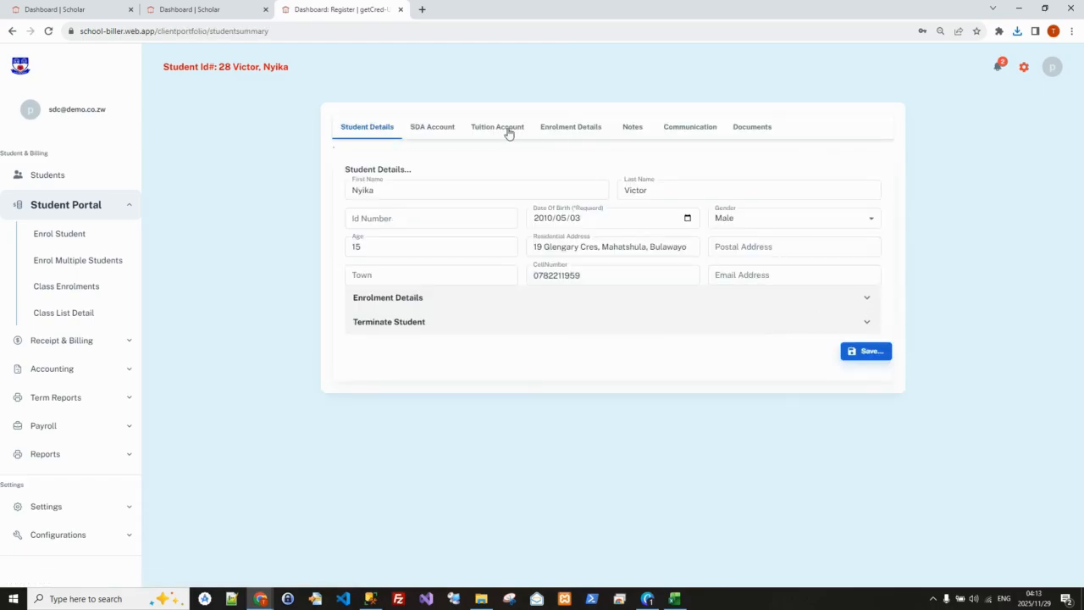
Change the type of student in this student's 3rd Term 2025 enrolment and save the class detail
left_click(567, 131)
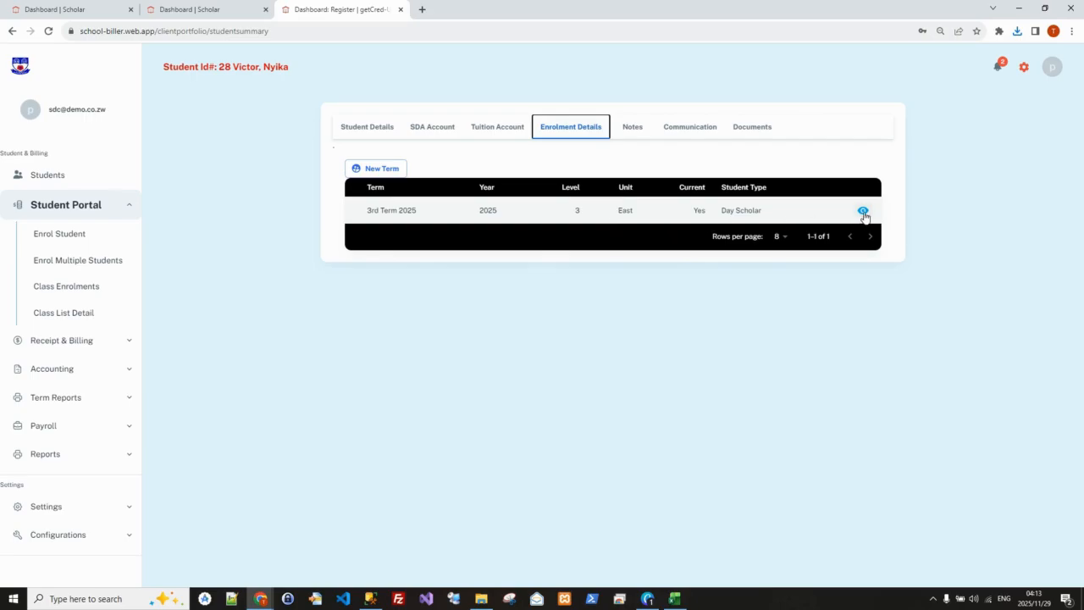
left_click(863, 210)
left_click(631, 375)
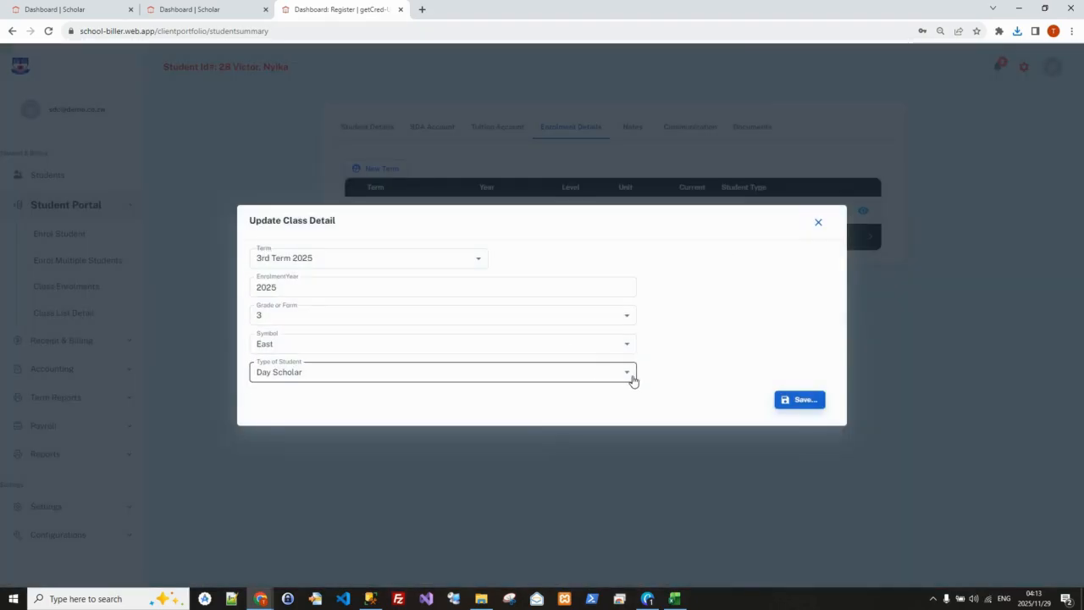
left_click(288, 416)
left_click(800, 403)
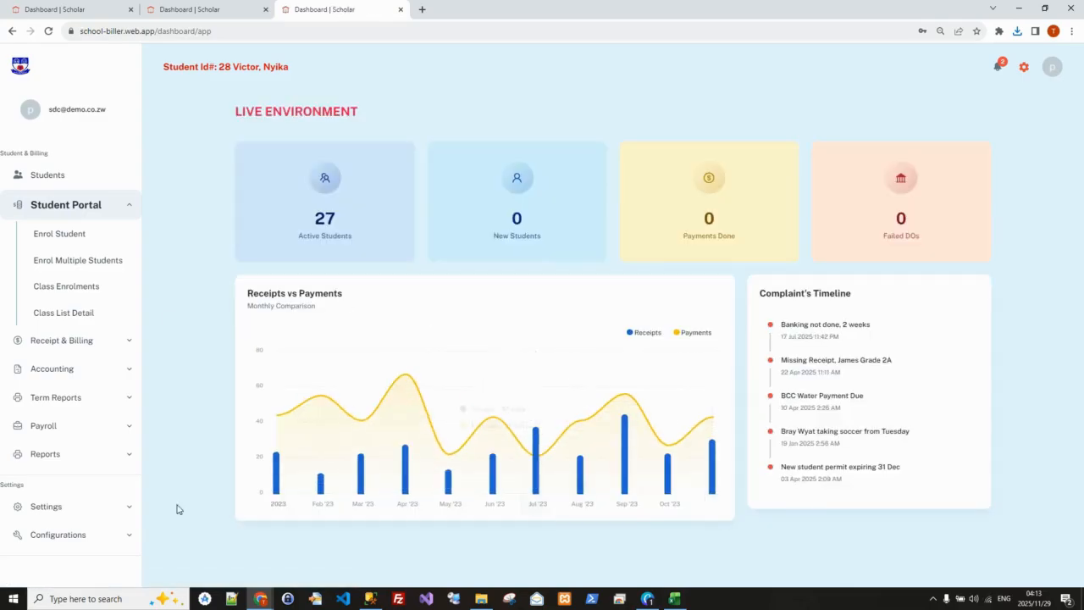
Check the spreadsheet for the student in row 6, search for that student by surname, and open the record
left_click(677, 601)
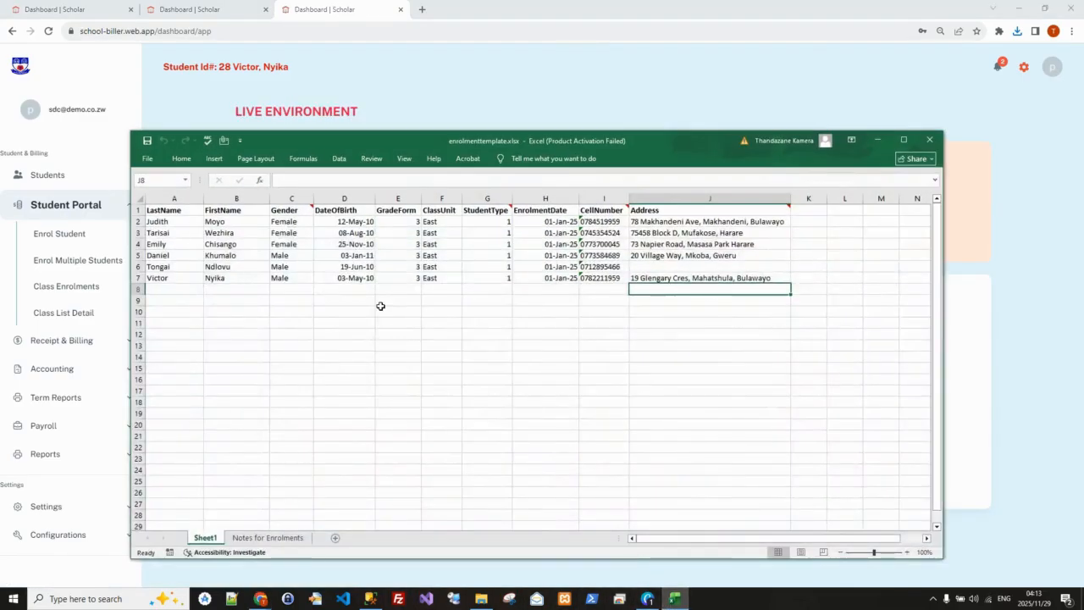
left_click(879, 140)
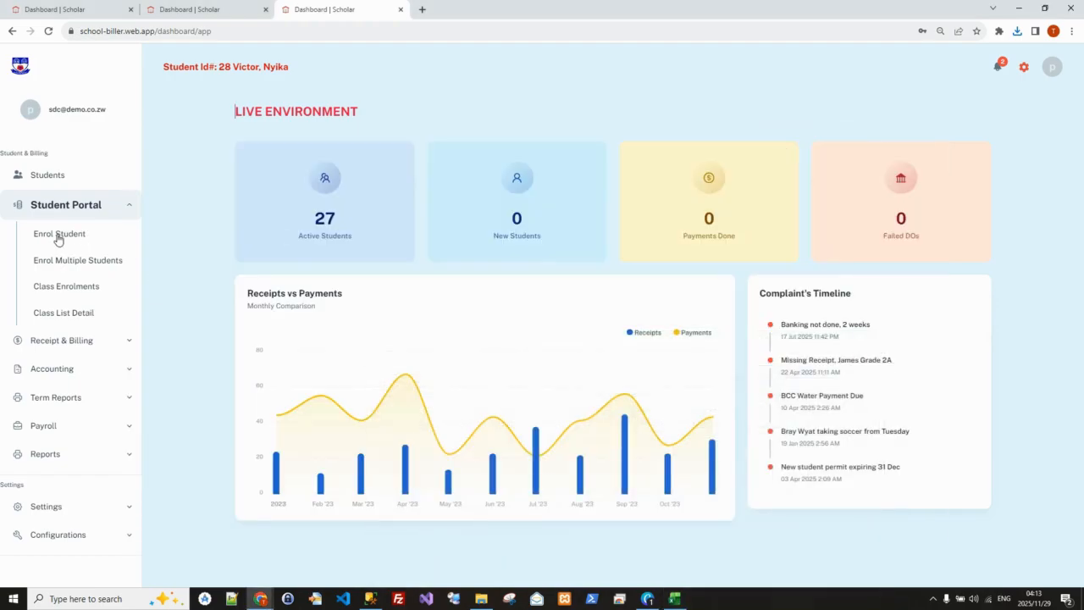
left_click(65, 236)
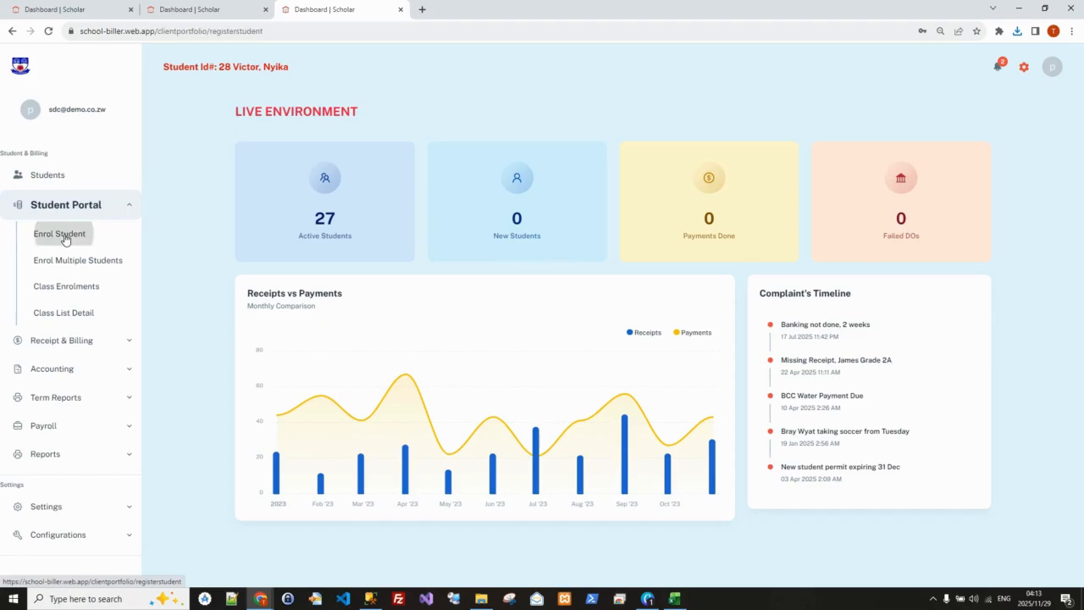
left_click(126, 176)
left_click(401, 141)
left_click(400, 141)
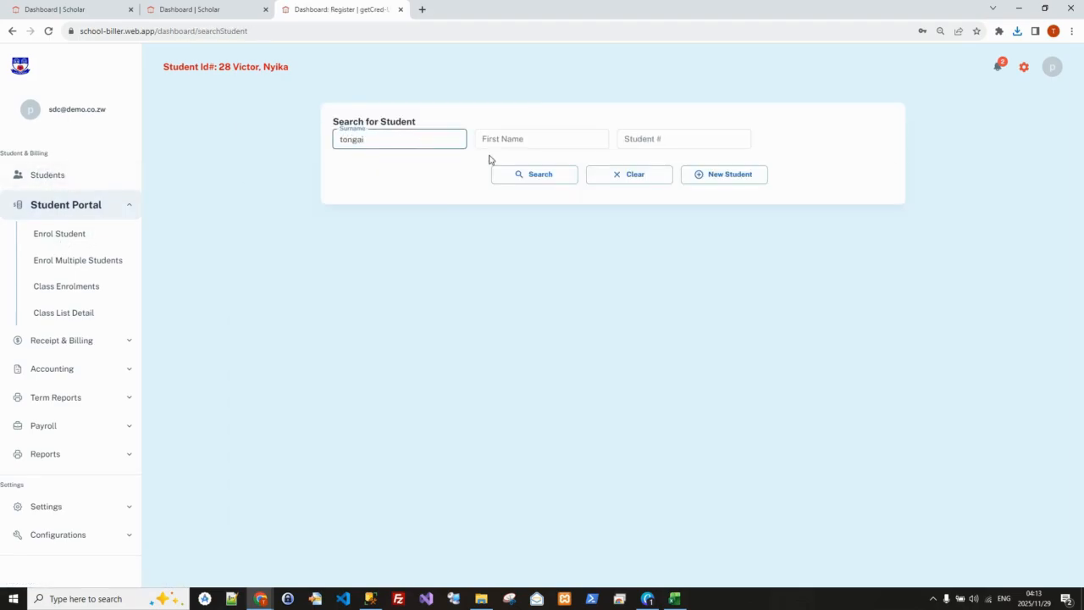
left_click(549, 175)
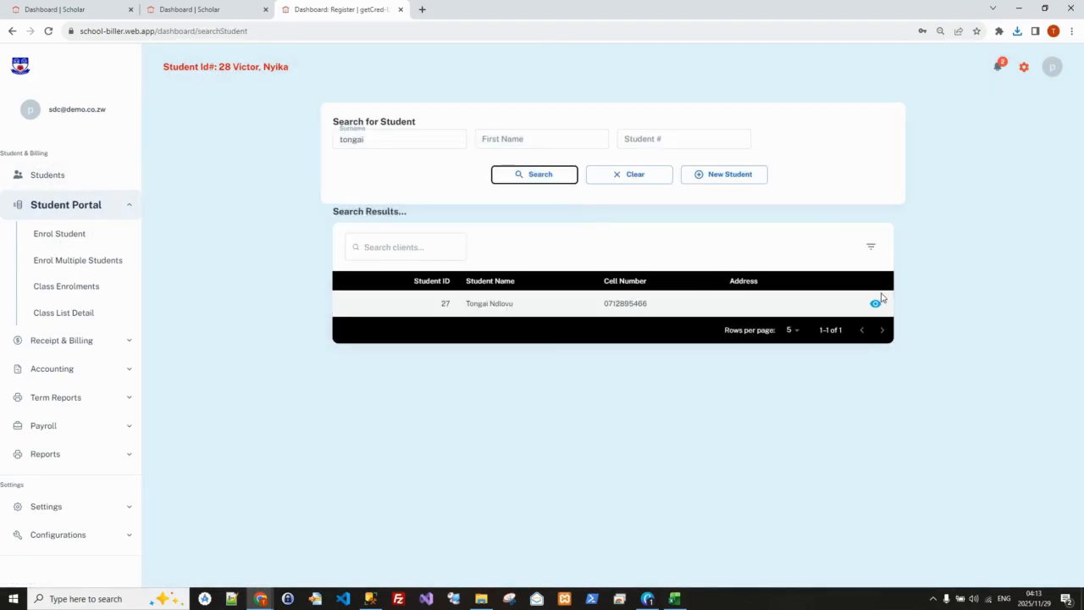
left_click(876, 303)
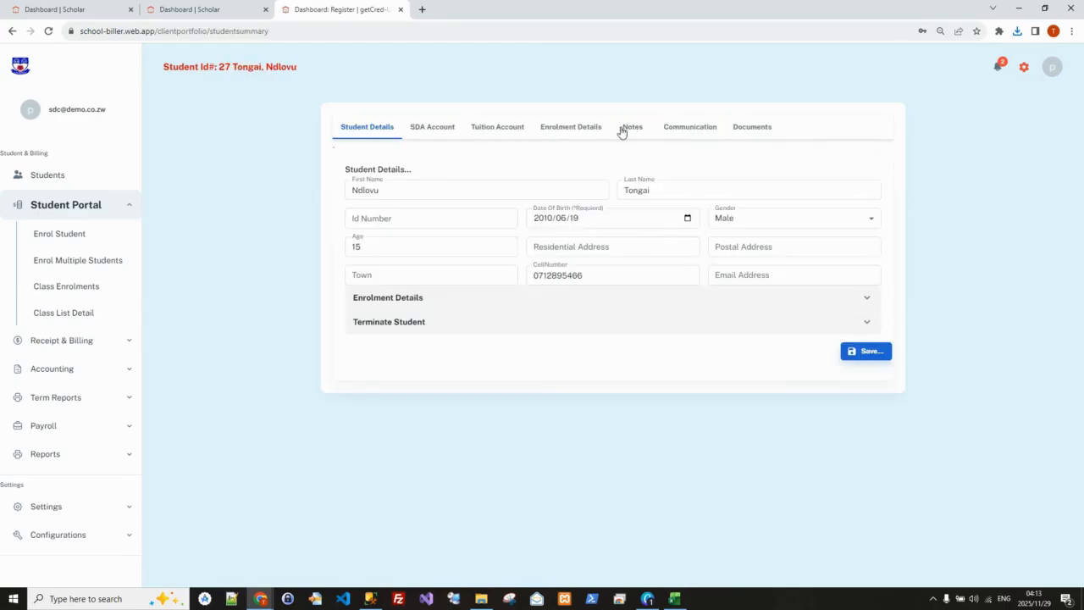
Set the type of student to Boarder in this student's 3rd Term 2025 enrolment and save the class detail
left_click(567, 128)
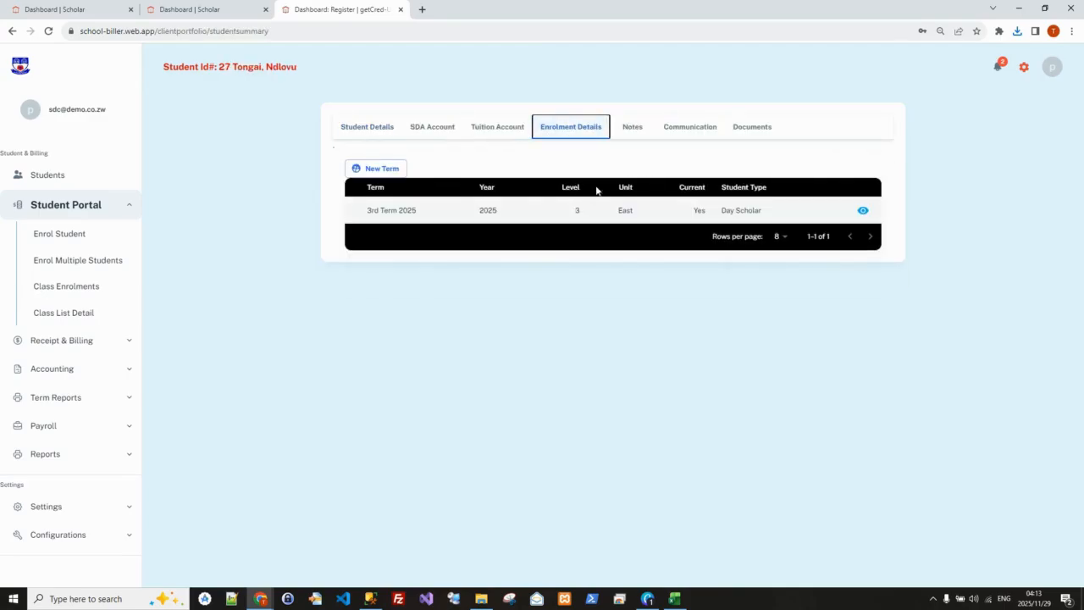
left_click(863, 210)
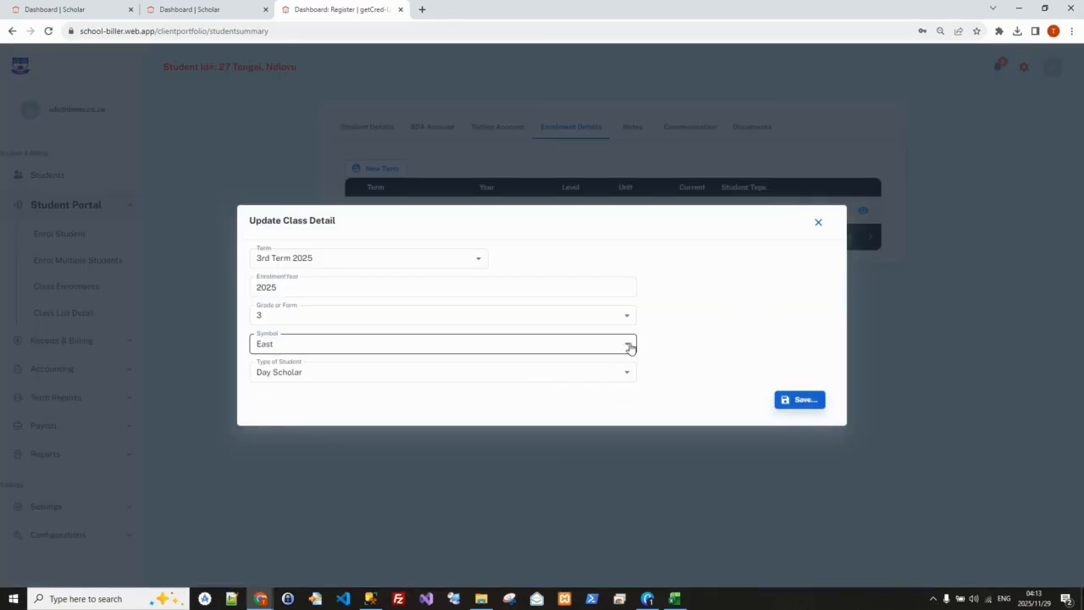
left_click(631, 376)
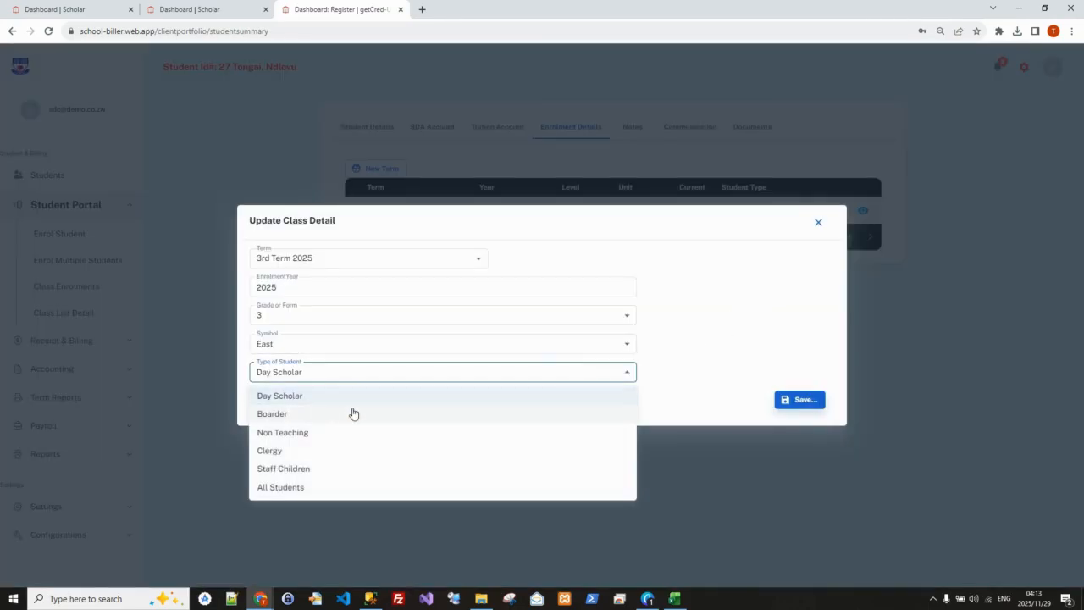
left_click(290, 415)
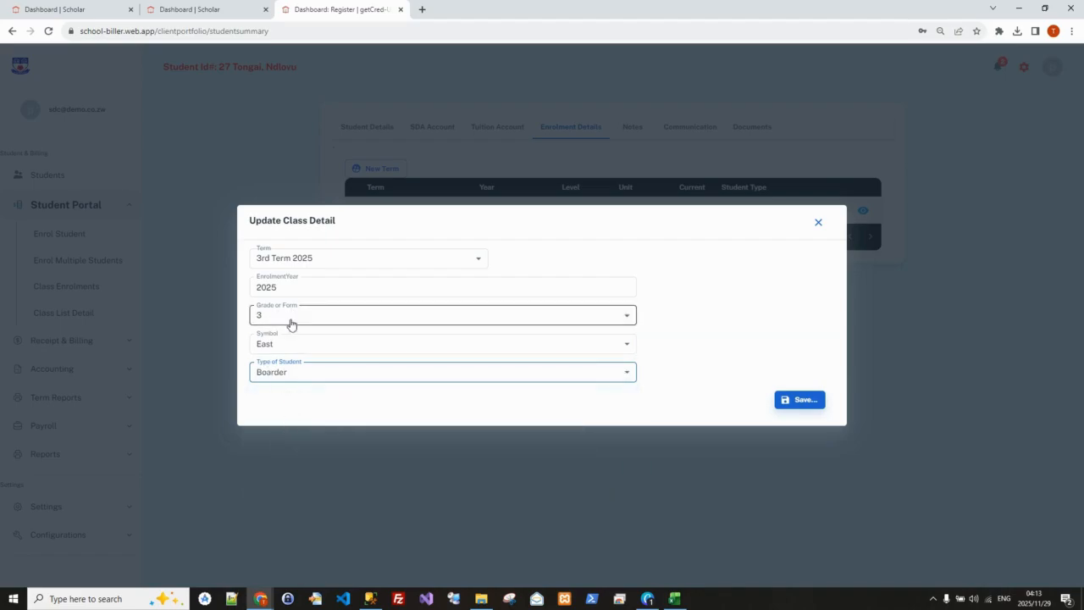
left_click(306, 347)
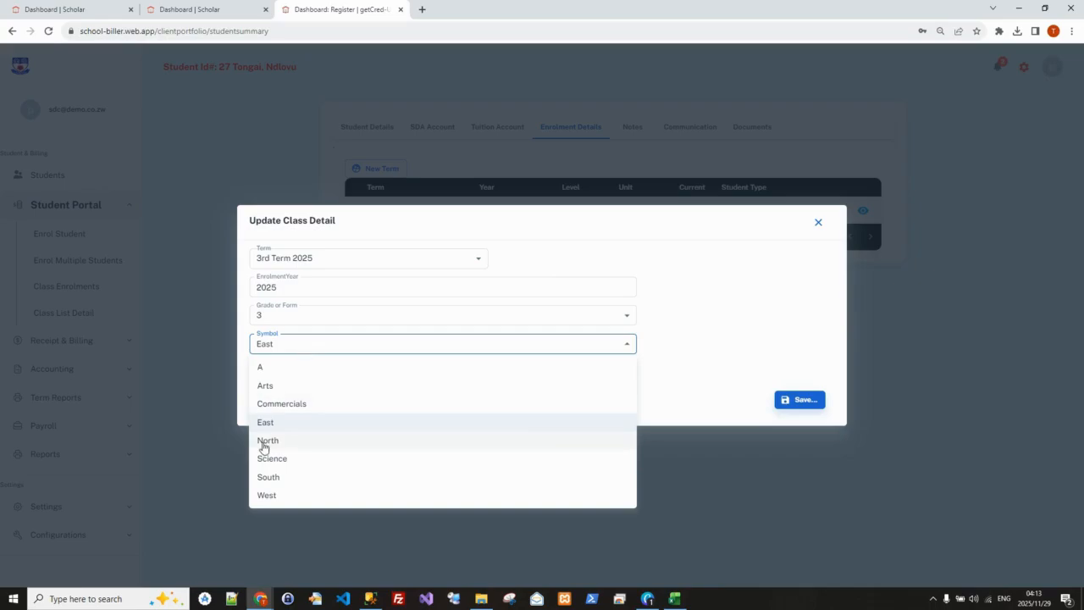
left_click(699, 327)
left_click(285, 378)
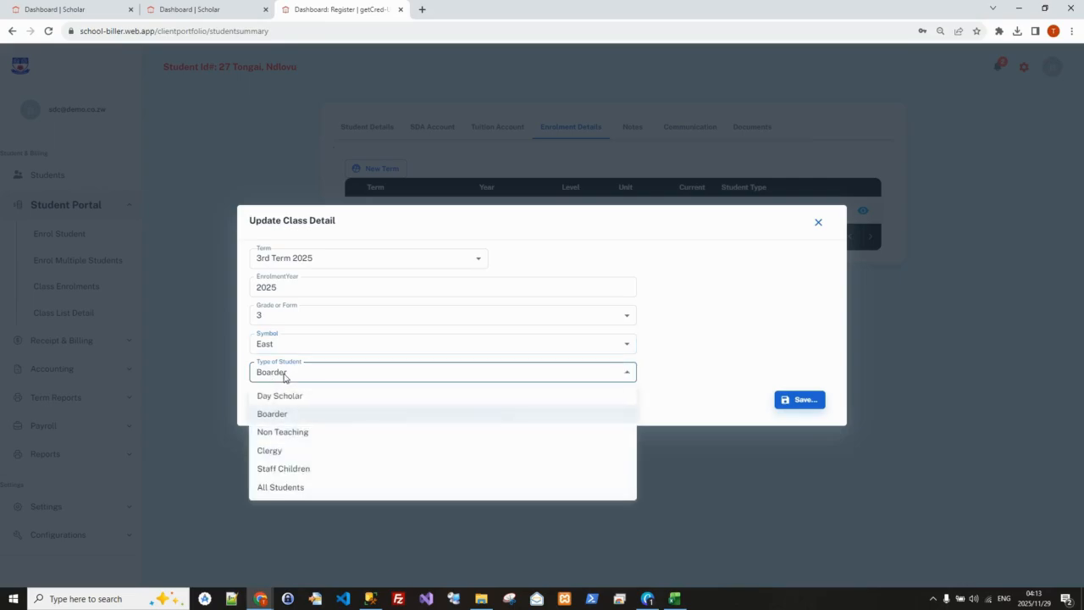
left_click(285, 415)
left_click(802, 400)
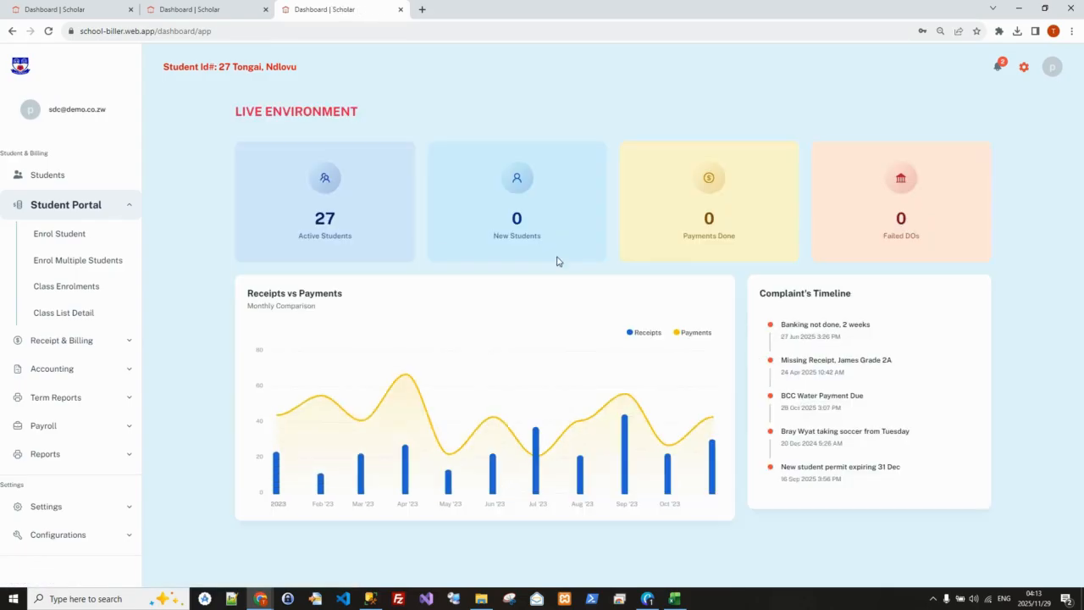
List the detailed class list for 3rd Term 2025, unit 3, symbol East
left_click(57, 315)
left_click(551, 112)
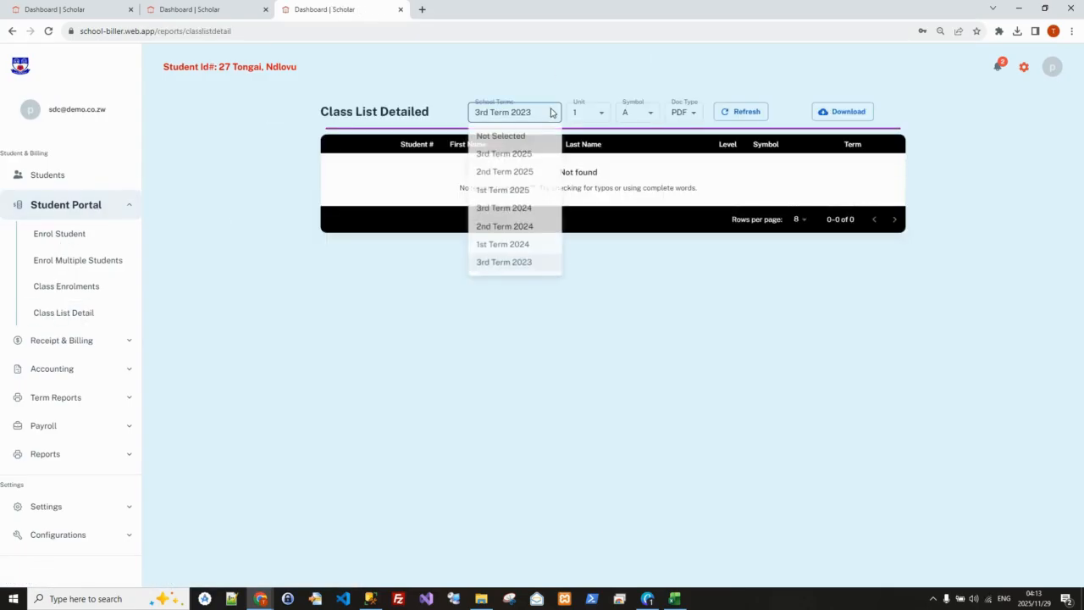
left_click(530, 153)
left_click(602, 114)
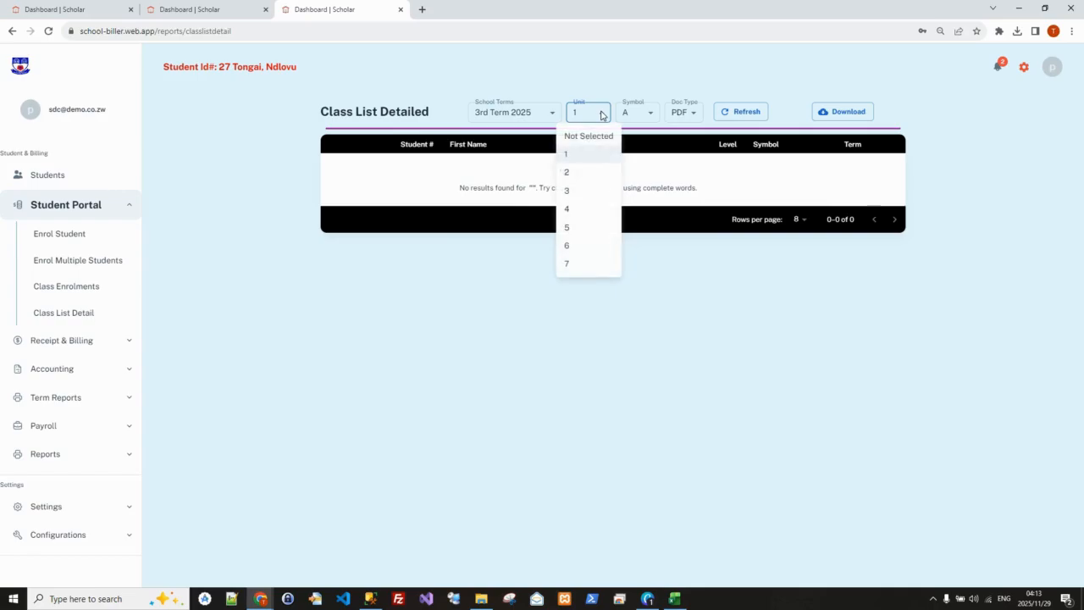
left_click(576, 193)
left_click(651, 113)
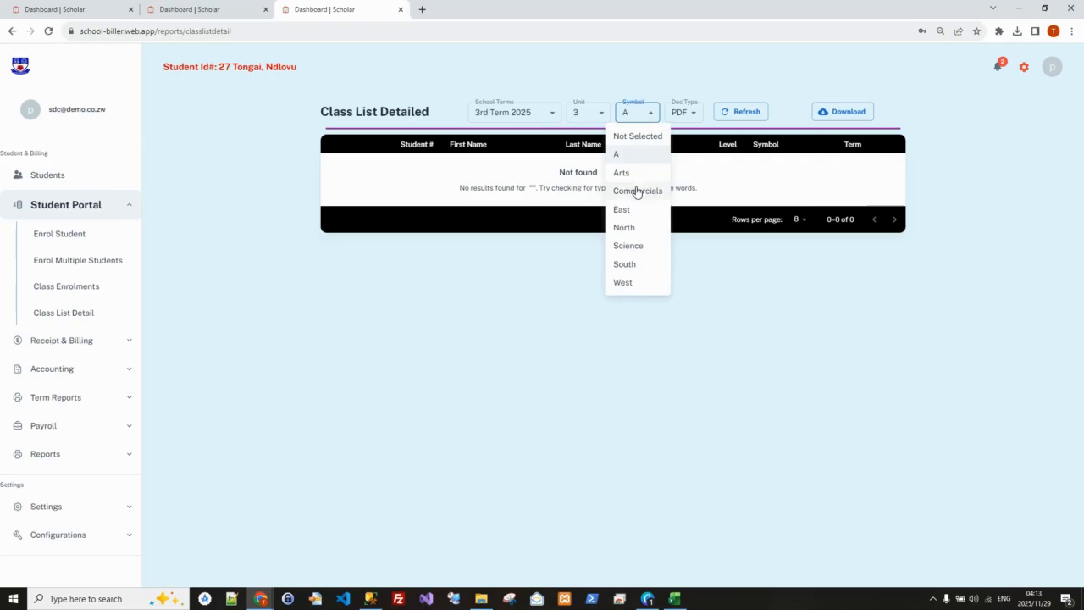
left_click(624, 210)
left_click(729, 116)
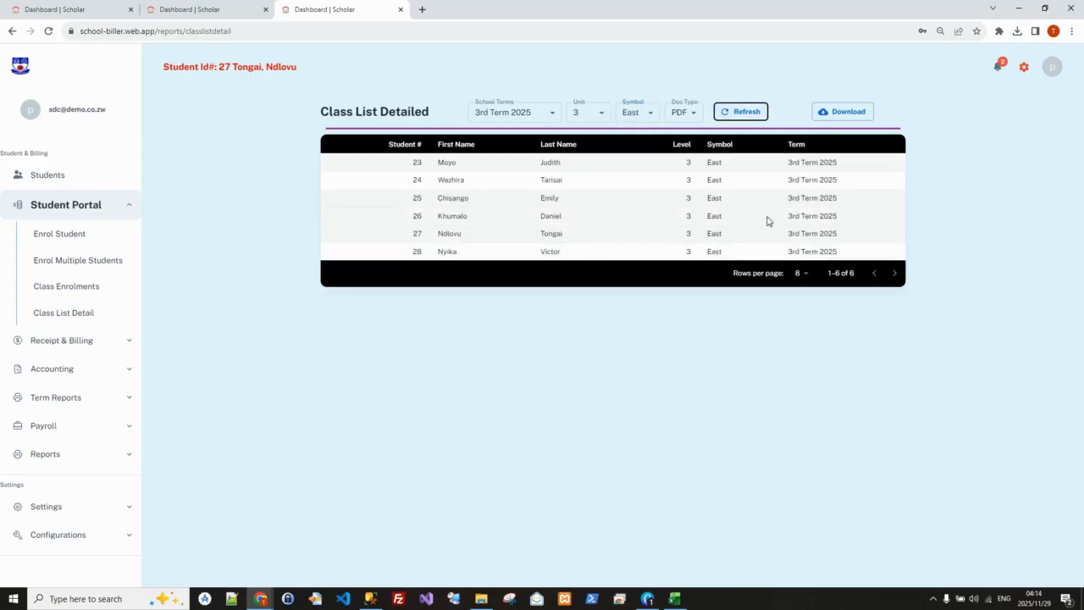
Download the class list as a PDF and check the student type of the last two male students
left_click(851, 116)
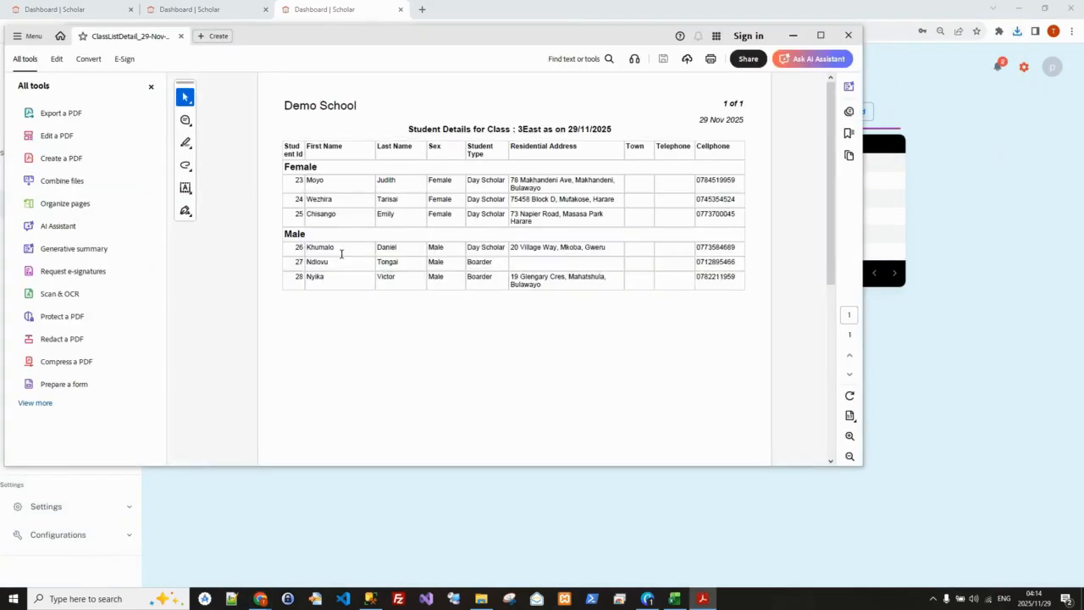
left_click_drag(495, 276, 462, 264)
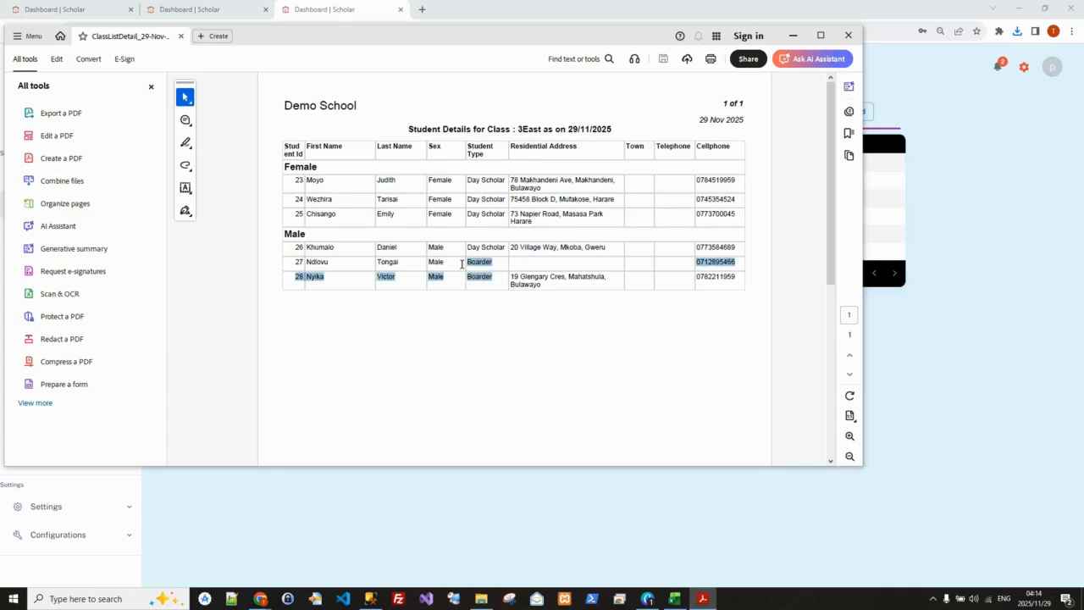
left_click(486, 282)
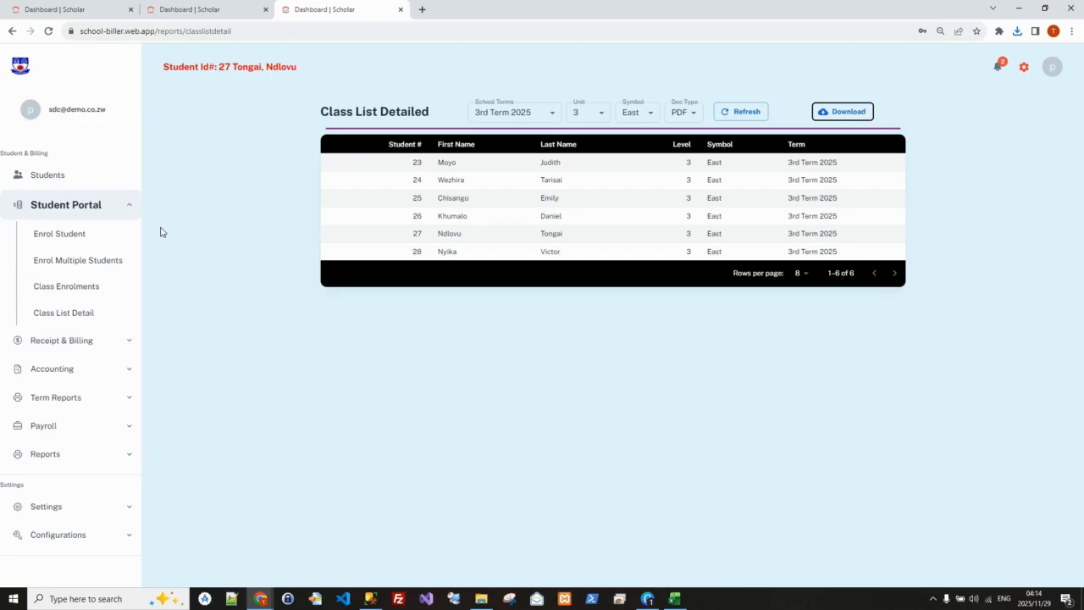
Search by surname for the last student on the class list and open that student's record
left_click(80, 209)
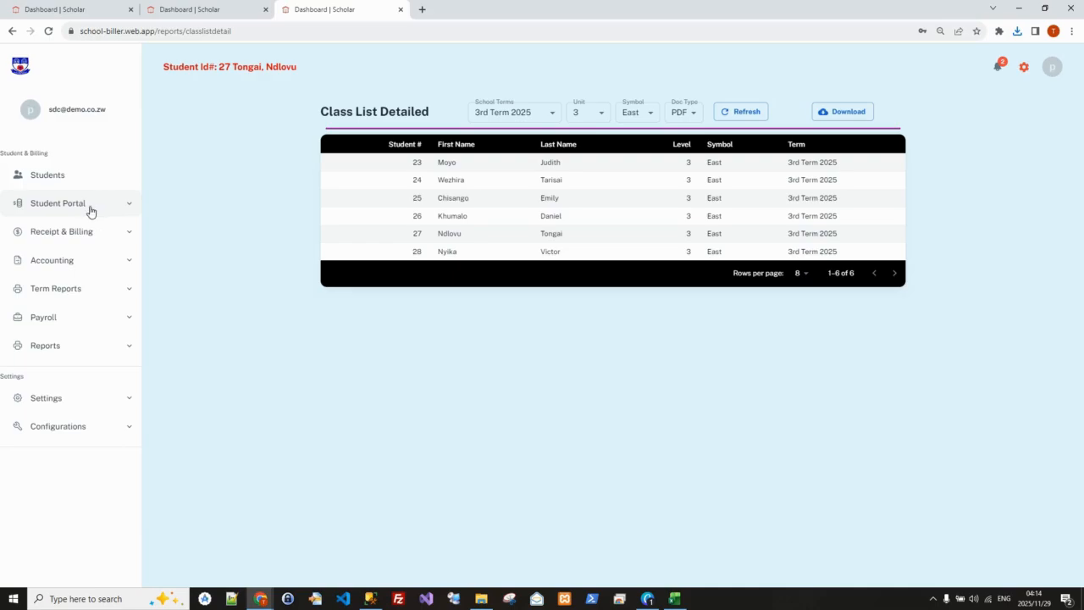
left_click(48, 176)
left_click(378, 142)
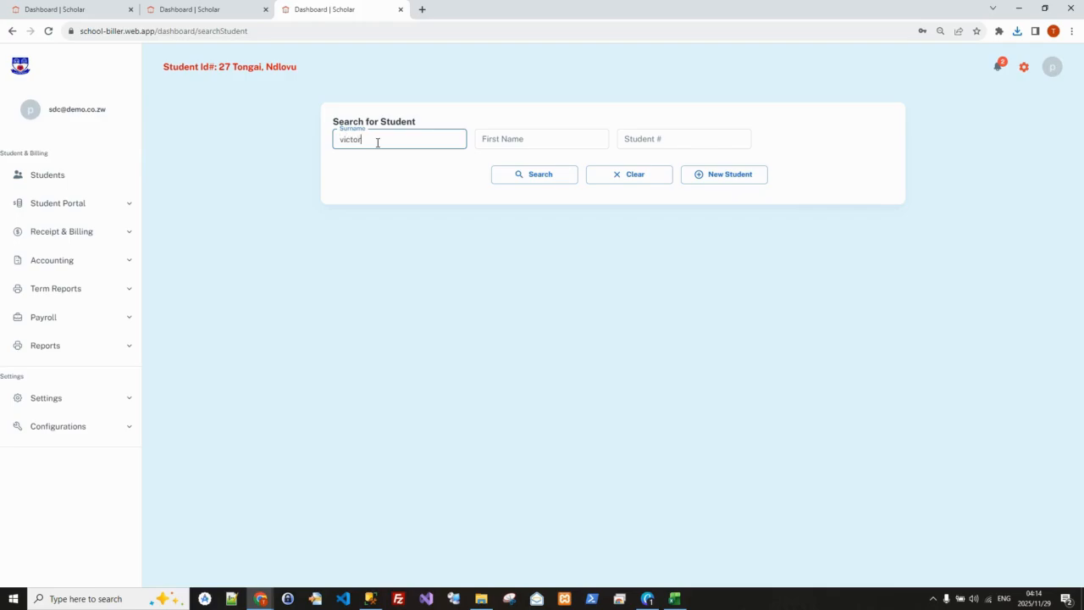
left_click(532, 174)
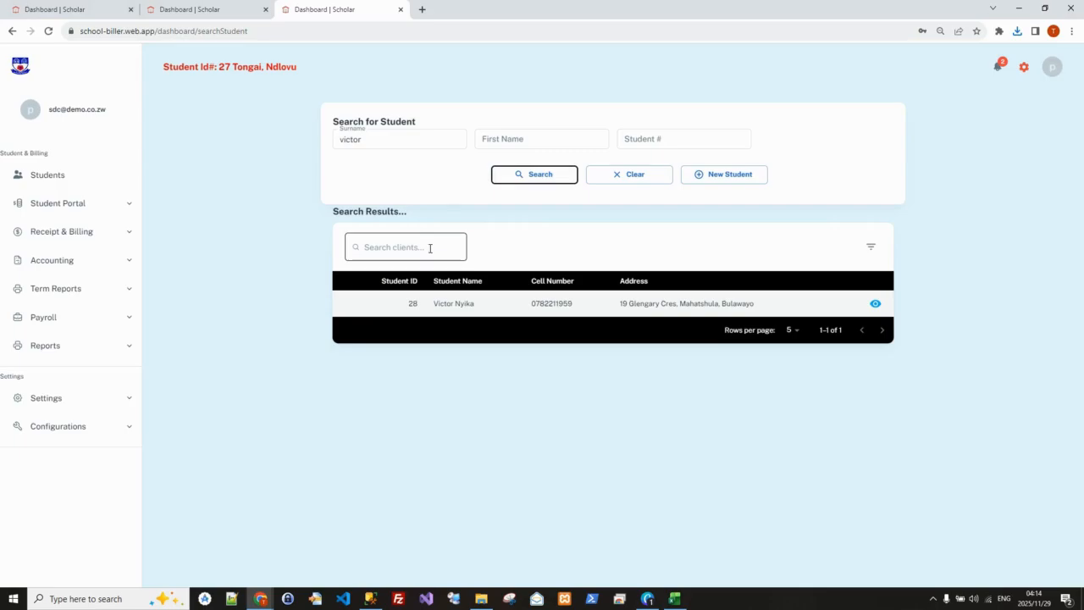
left_click(875, 303)
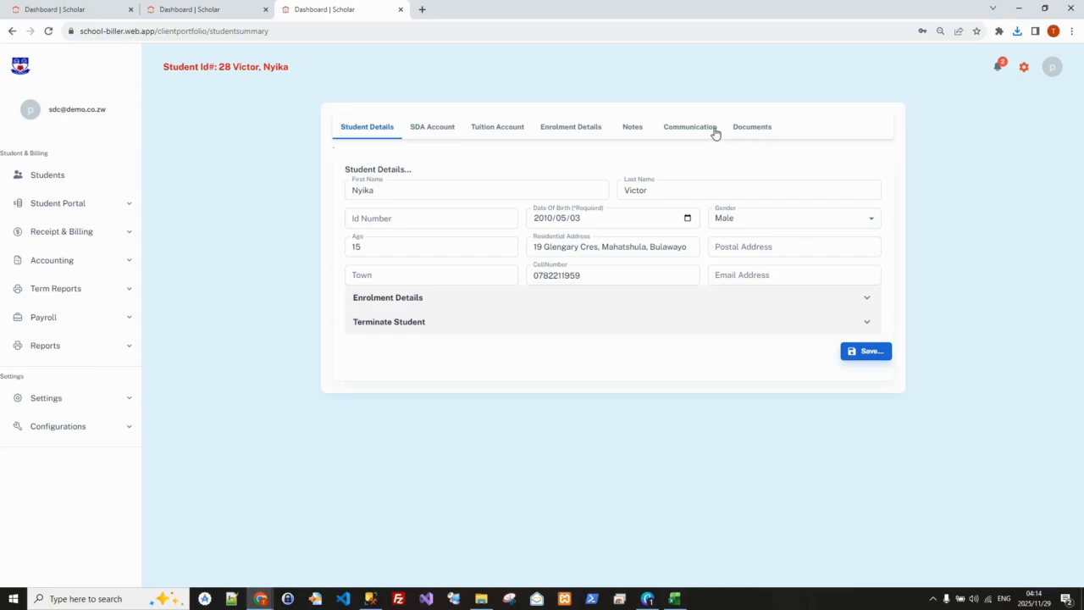
Upload StudentCard.jpg to the student's documents with the document type ID Card
left_click(751, 127)
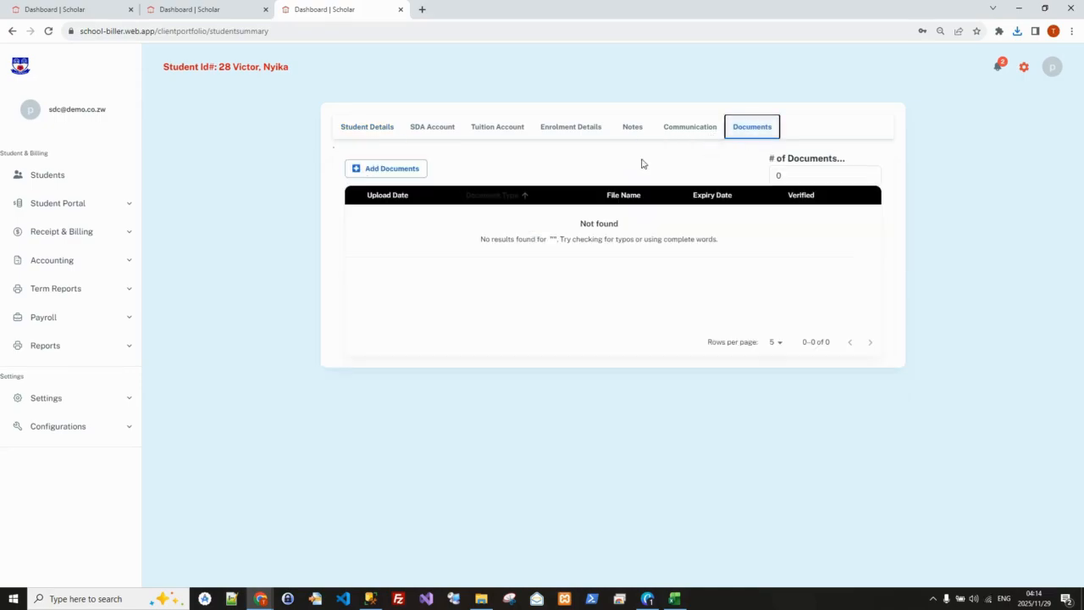
left_click(392, 169)
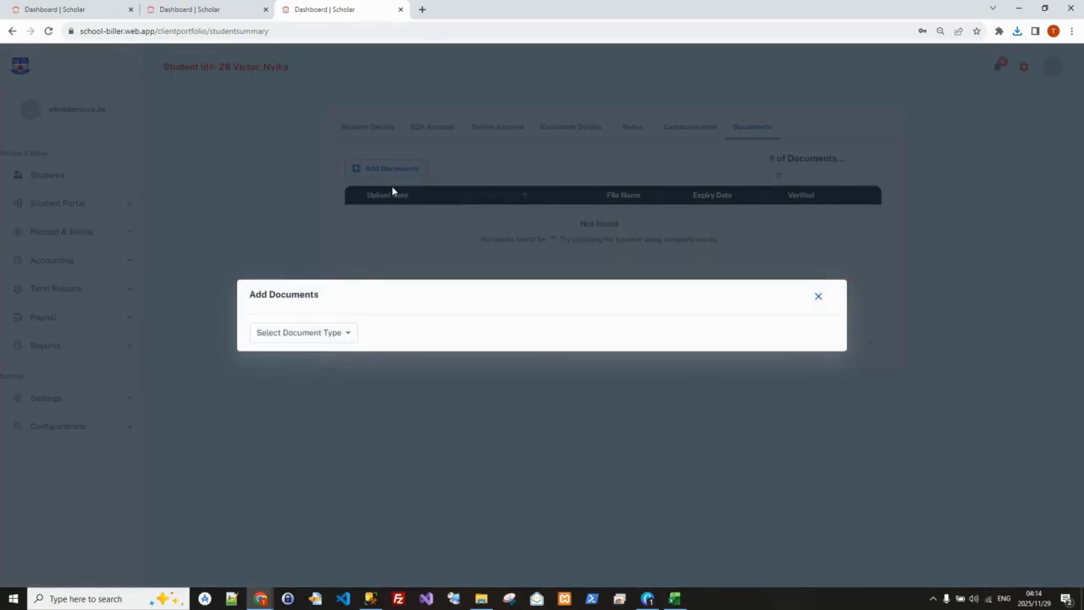
left_click(347, 333)
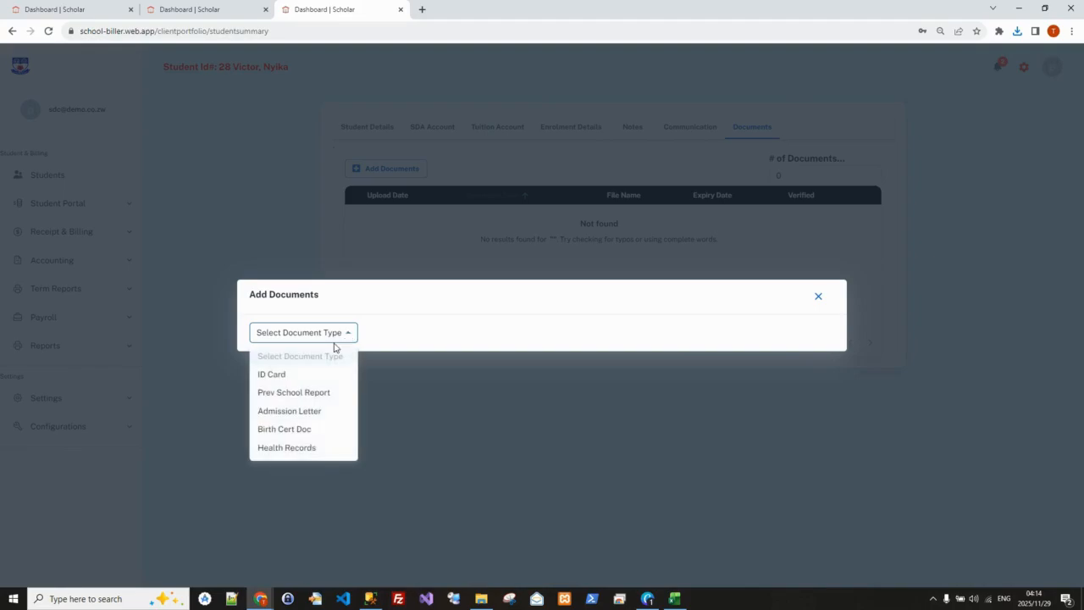
left_click(284, 447)
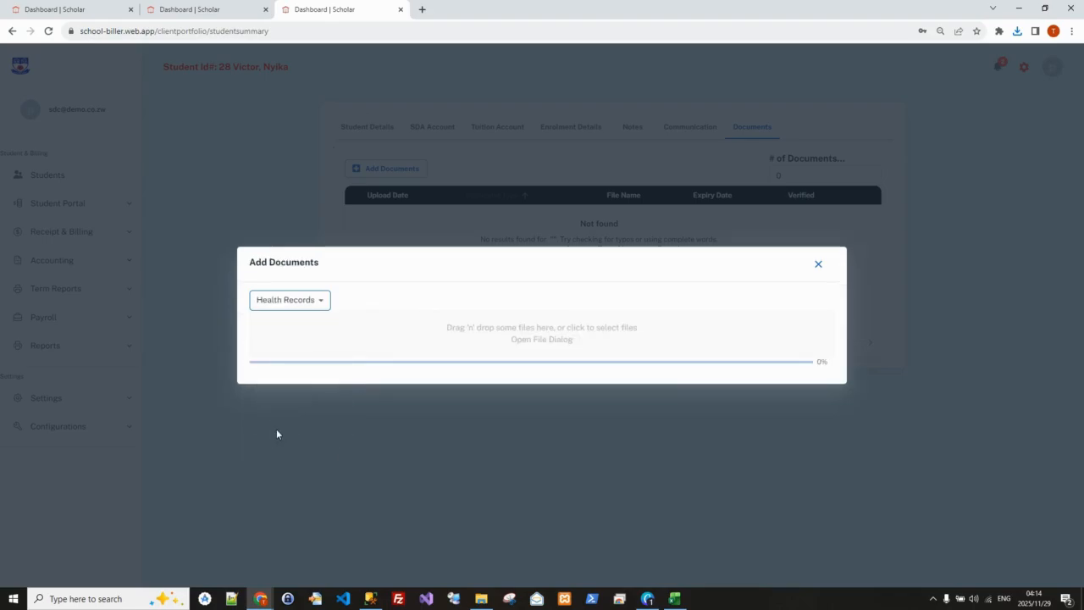
left_click(319, 300)
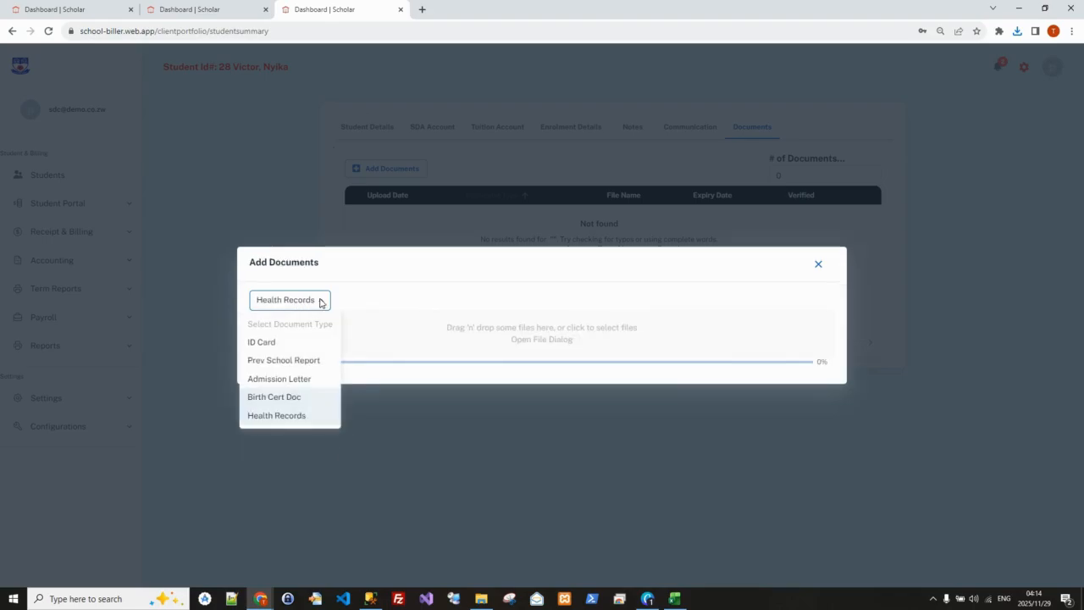
left_click(263, 343)
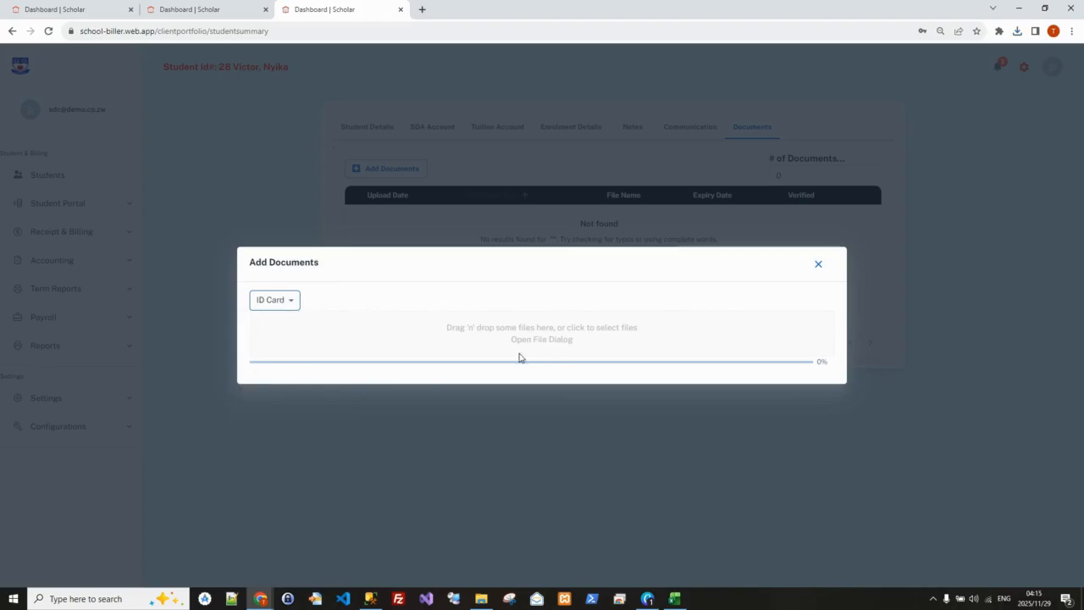
left_click(547, 340)
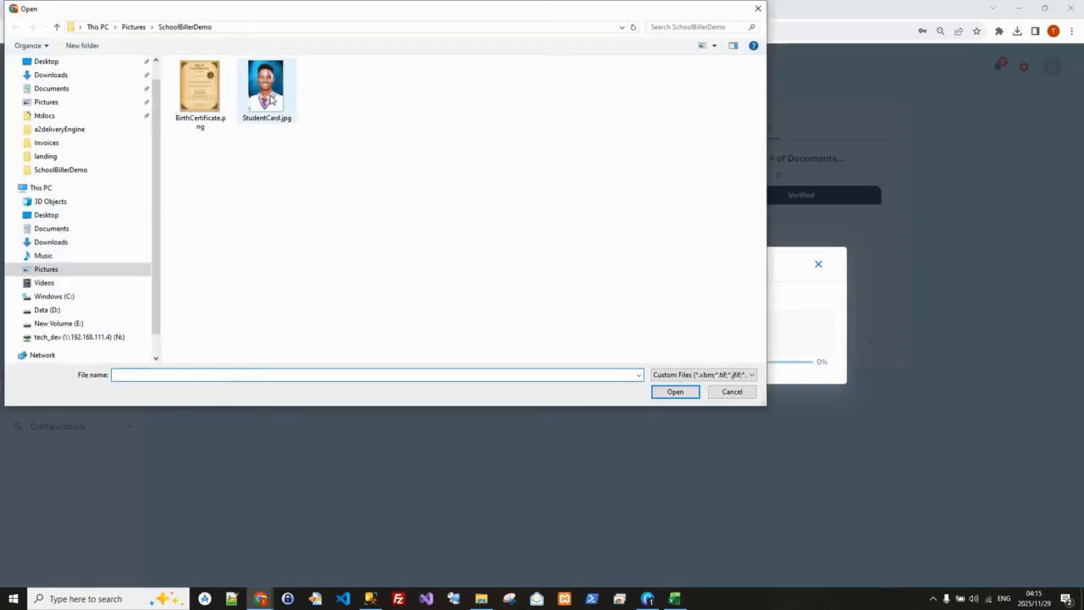
left_click(271, 99)
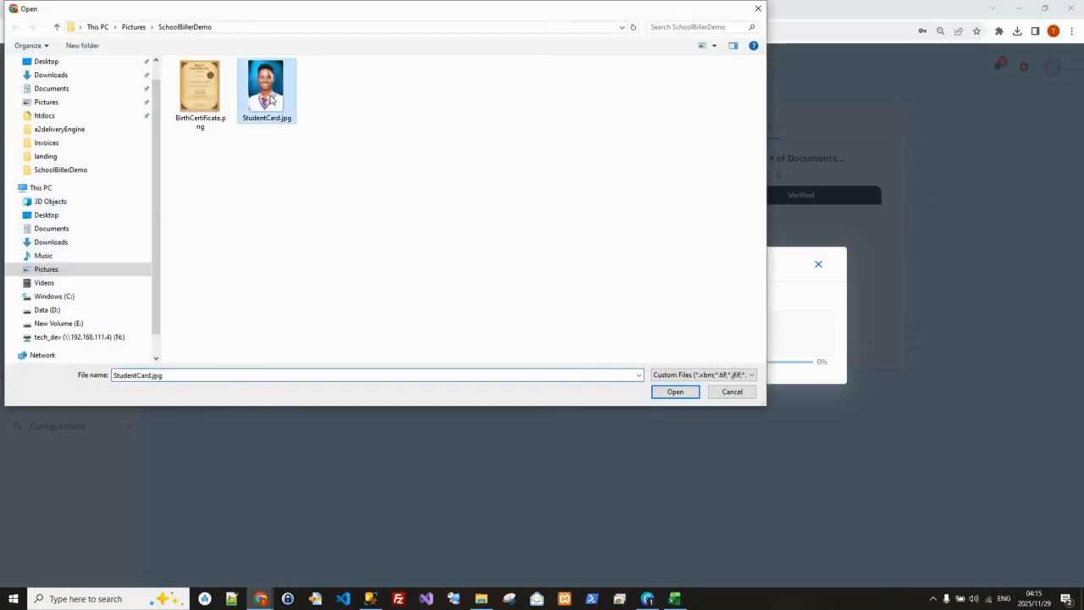
left_click(676, 392)
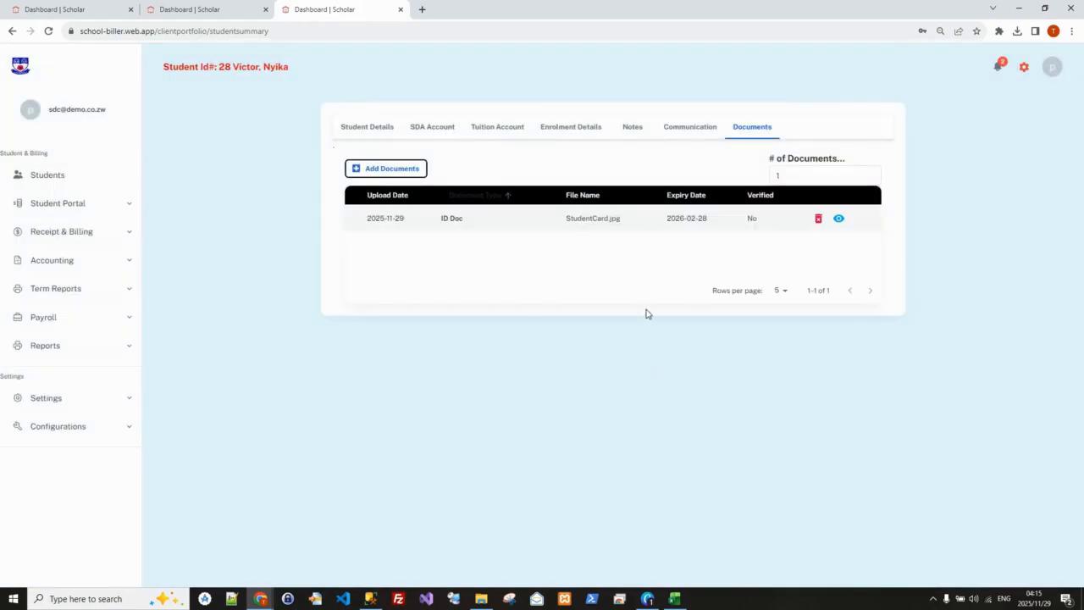
View the uploaded StudentCard.jpg, and return to the student's record to look at the SDA account and student details
left_click(839, 219)
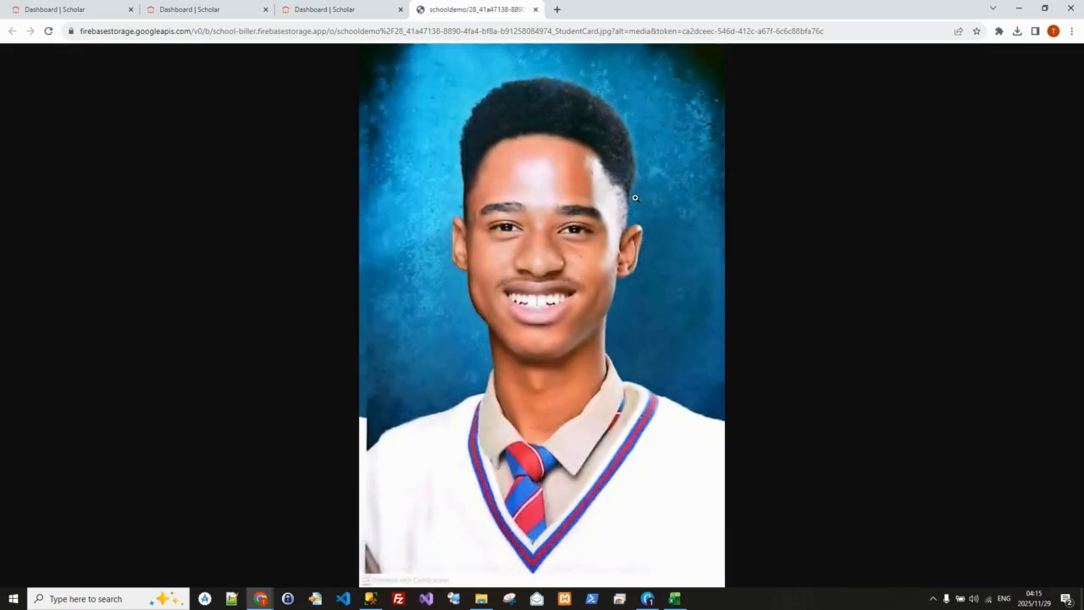
left_click(335, 8)
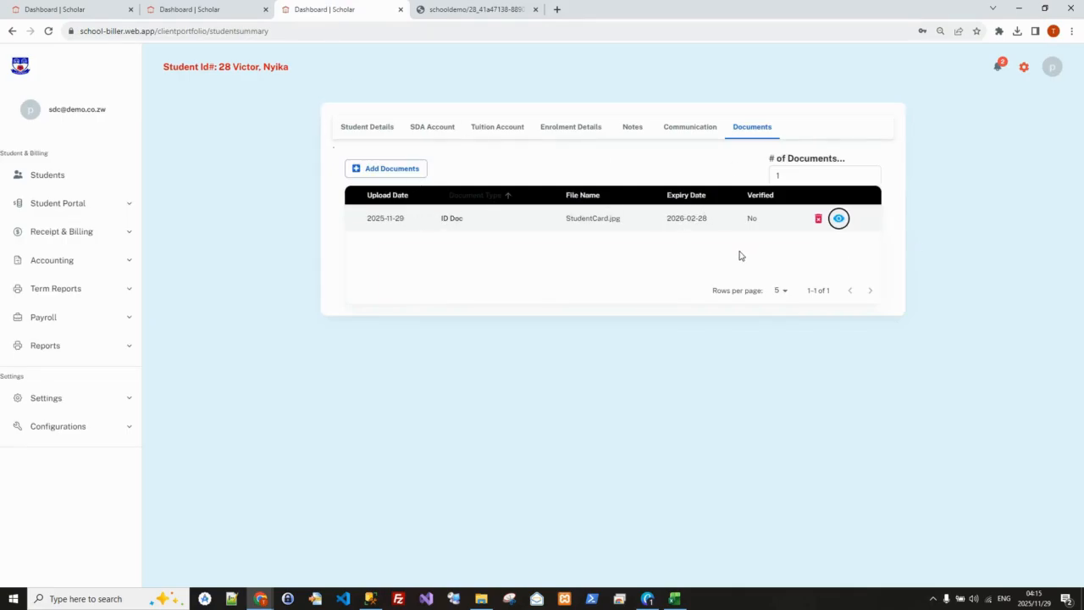
left_click(432, 128)
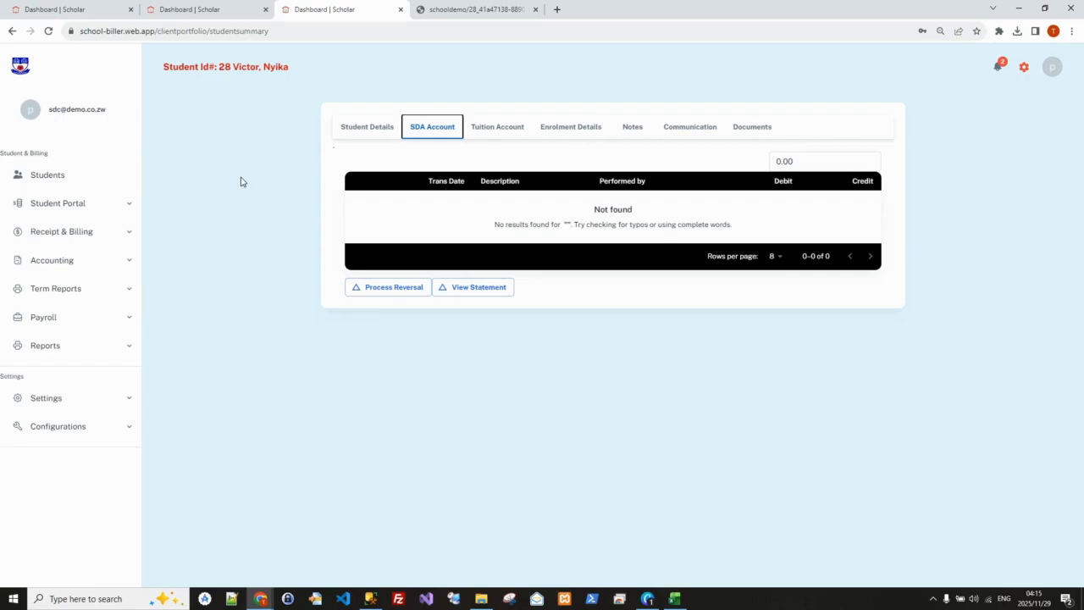
left_click(361, 131)
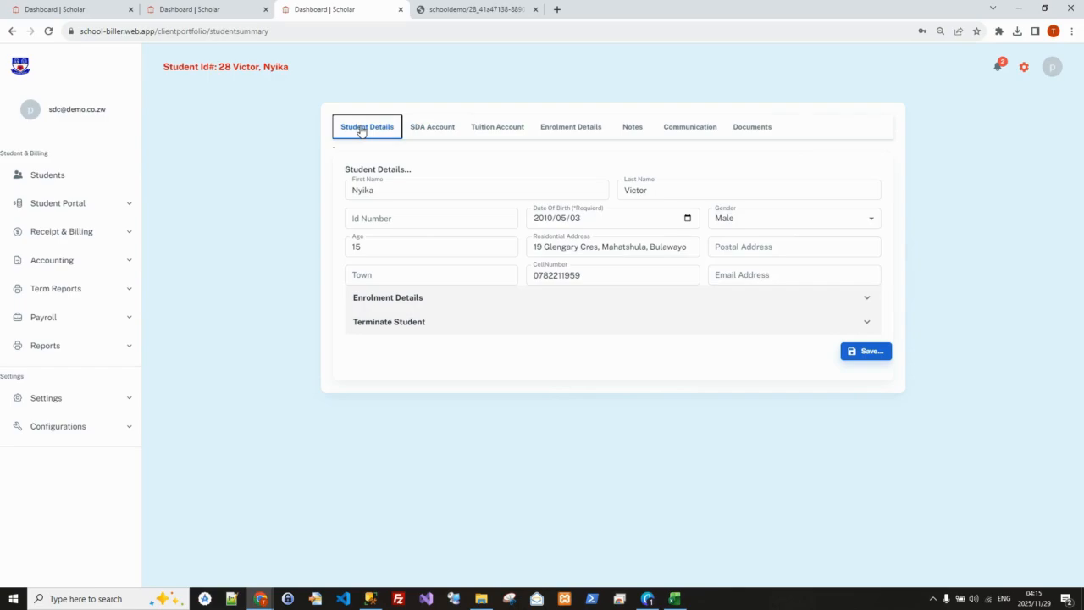
Look over the available reports, and open the school terms list in the settings
left_click(74, 354)
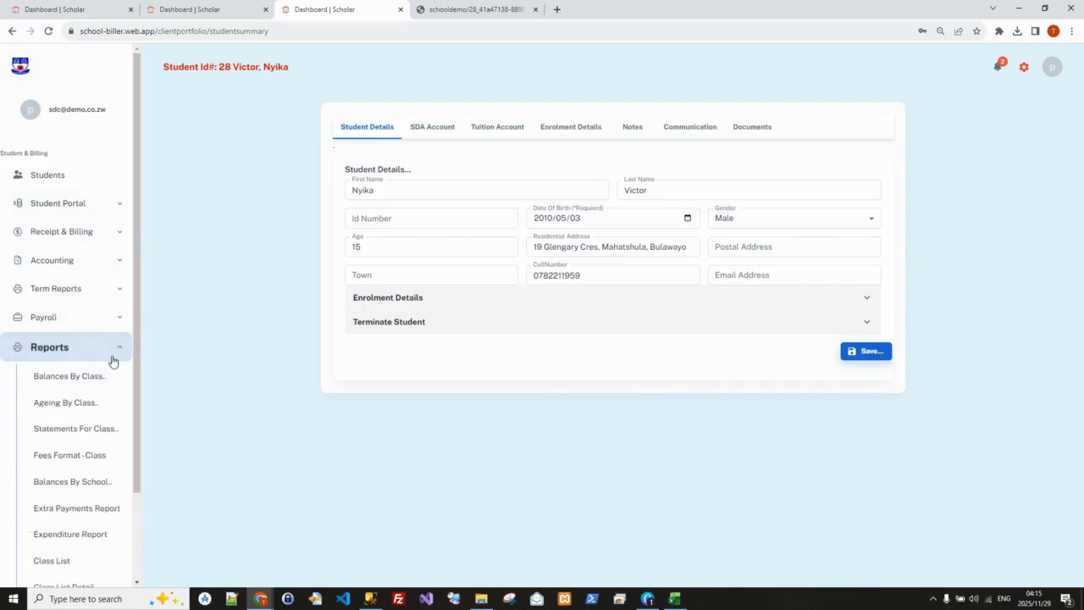
left_click_drag(138, 367, 148, 451)
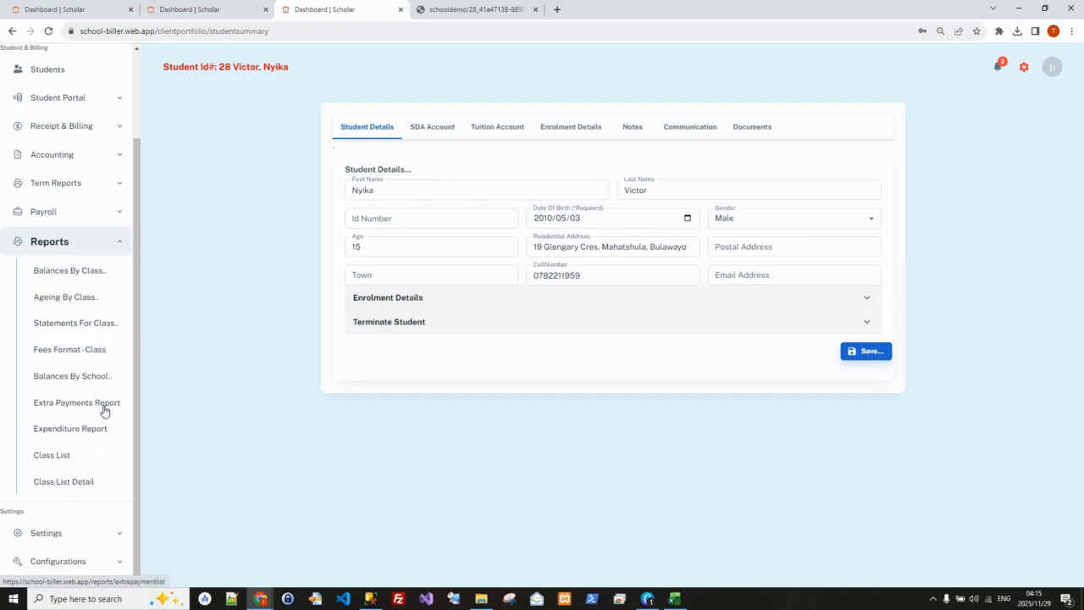
left_click(121, 243)
left_click(53, 402)
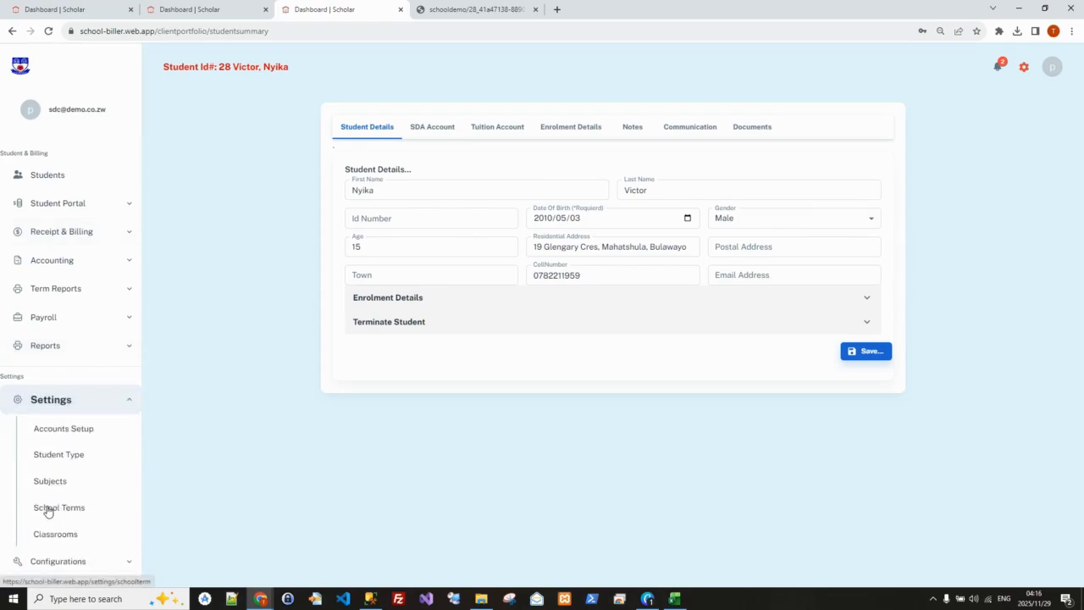
left_click(48, 509)
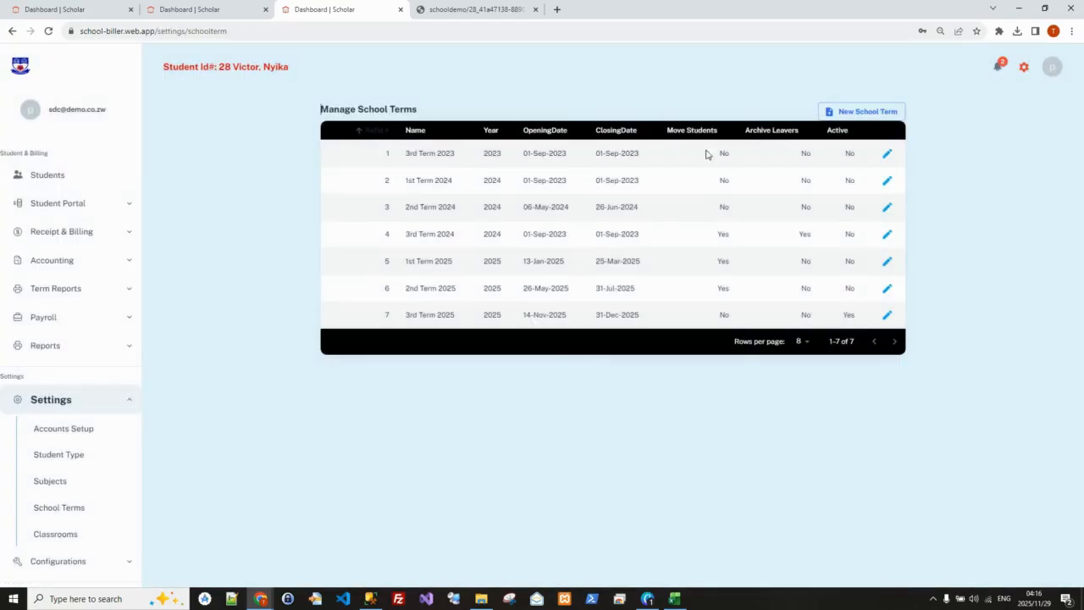
Check the reference number of 3rd Term 2025 in the school terms list, and look at enrolmenttemplate.xlsx in Excel
double_click(388, 315)
left_click(675, 599)
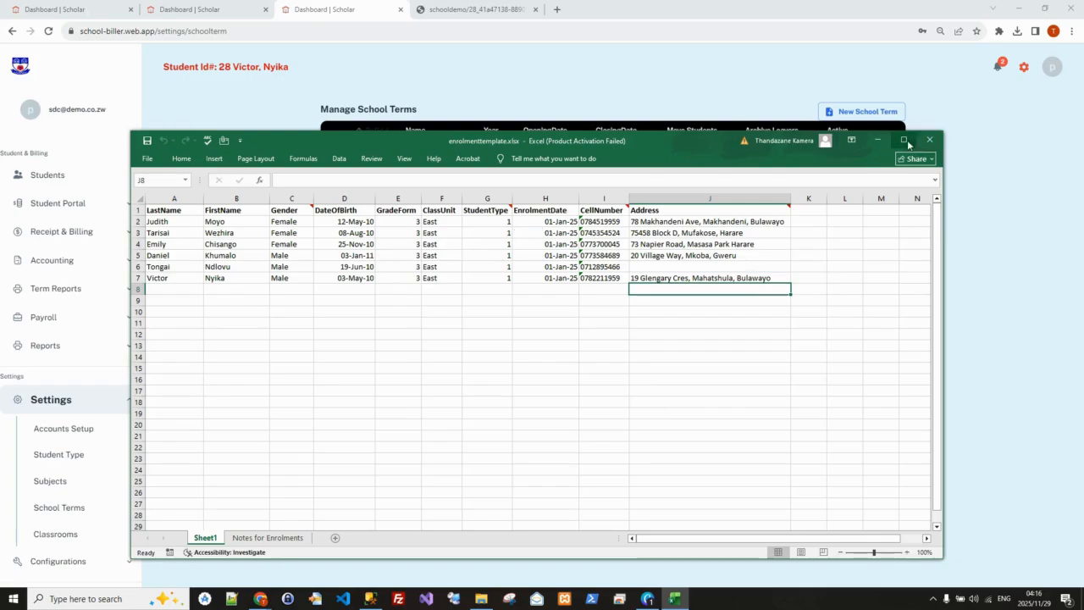
left_click(879, 141)
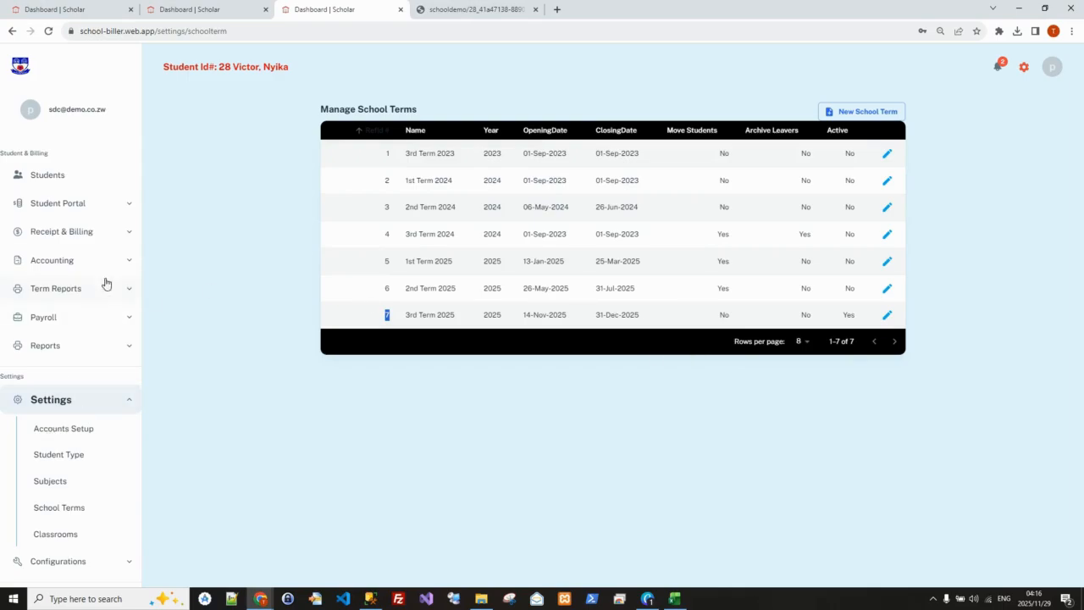
Open the page for enrolling multiple students and look over the school terms offered there
left_click(75, 205)
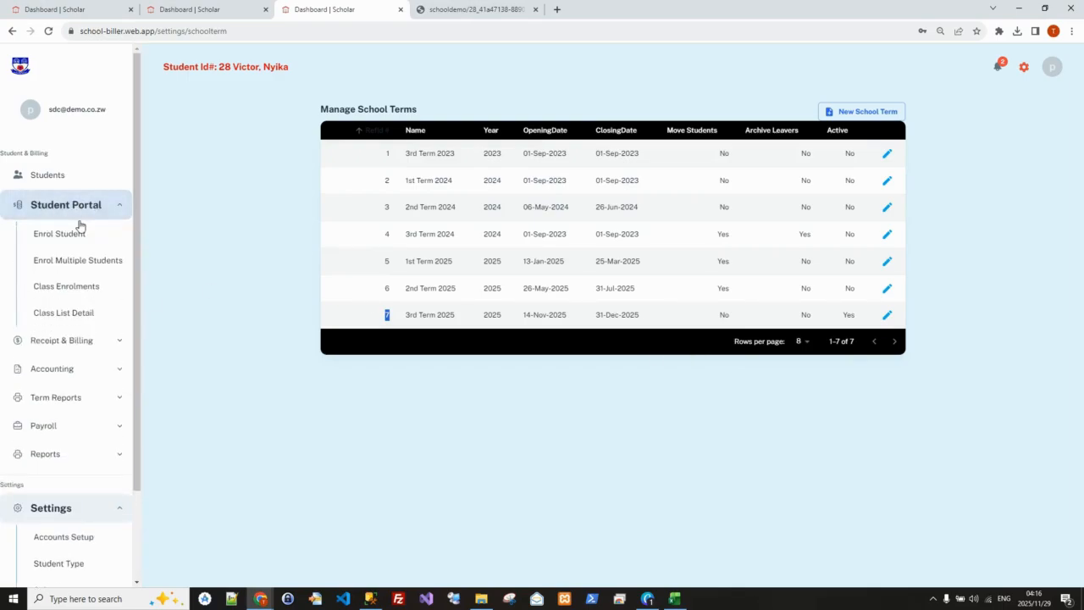
left_click(73, 262)
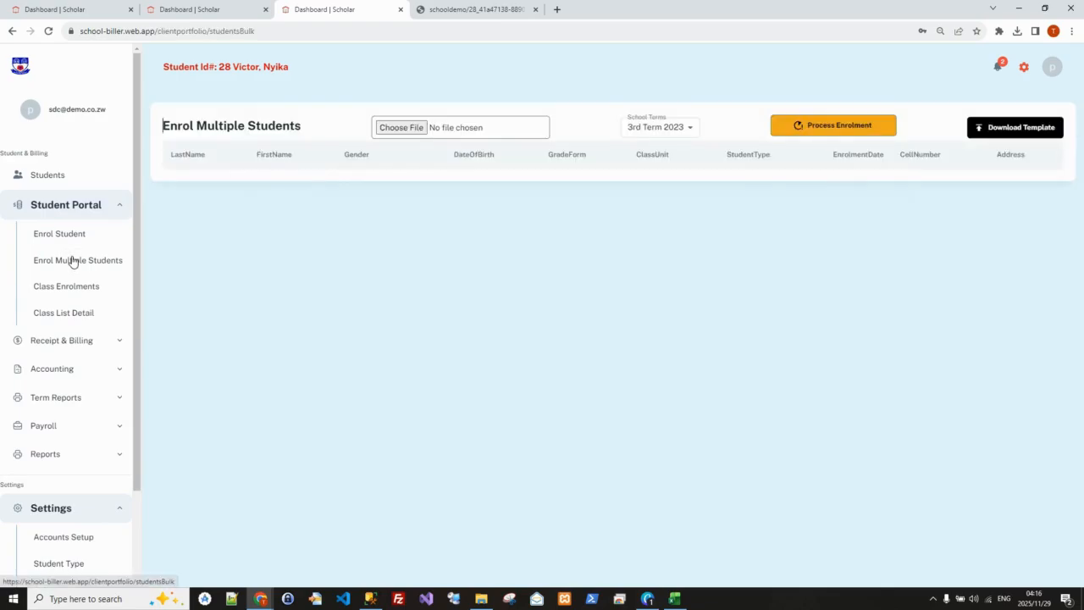
left_click(693, 132)
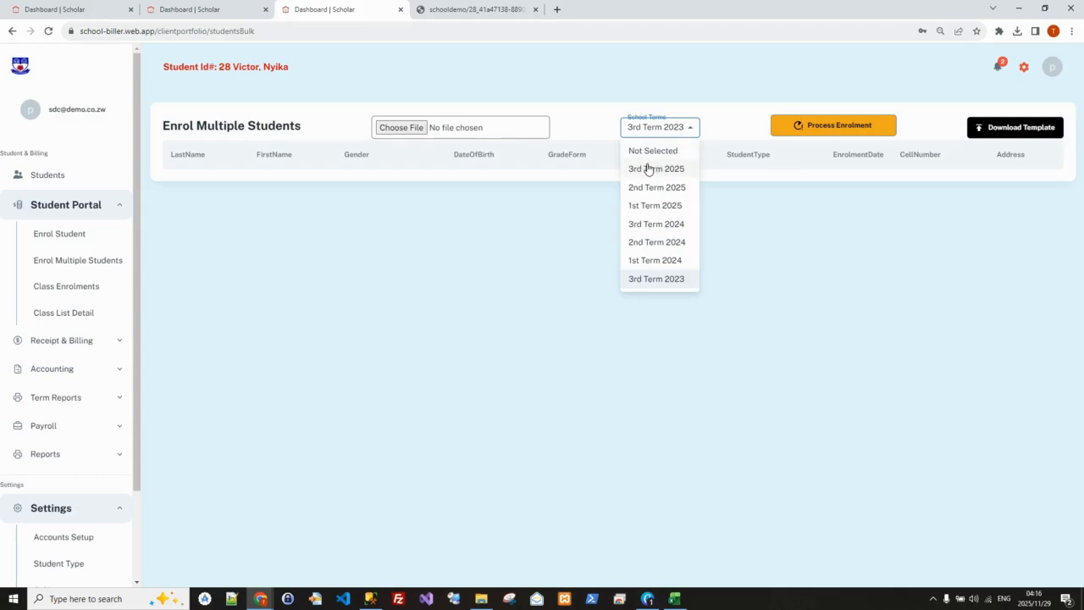
left_click(760, 219)
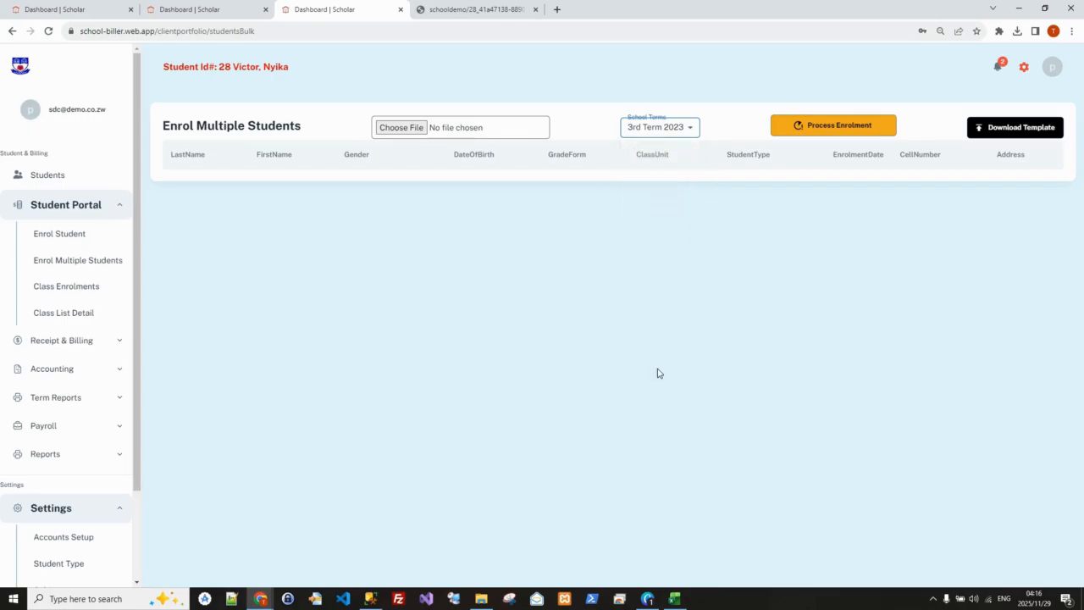
Check the StudentType column in enrolmenttemplate.xlsx in Excel, and return to the browser to view the Student Type settings
left_click(674, 599)
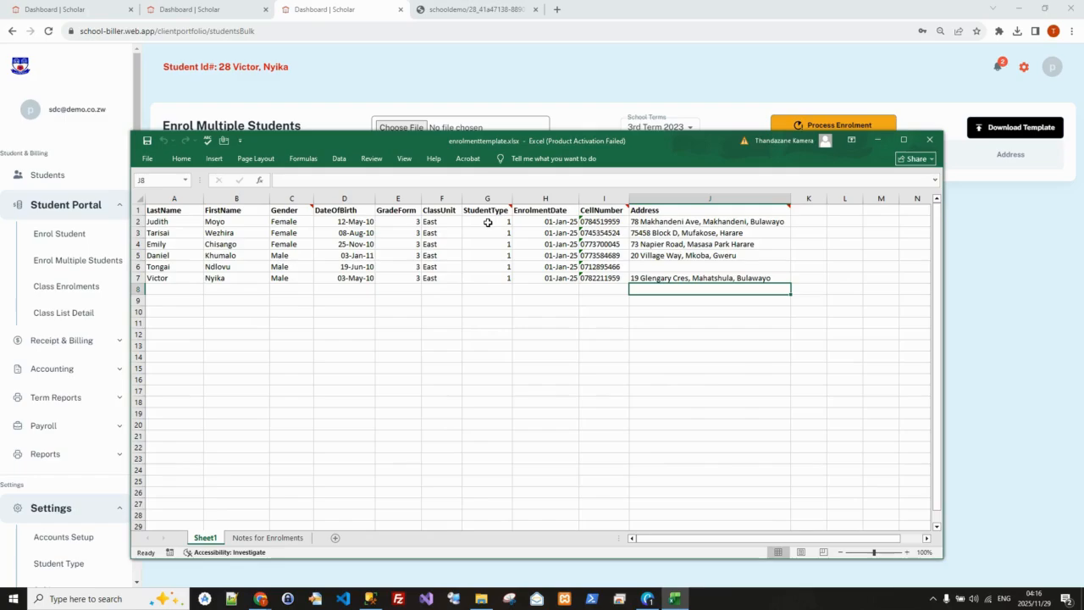
left_click(878, 141)
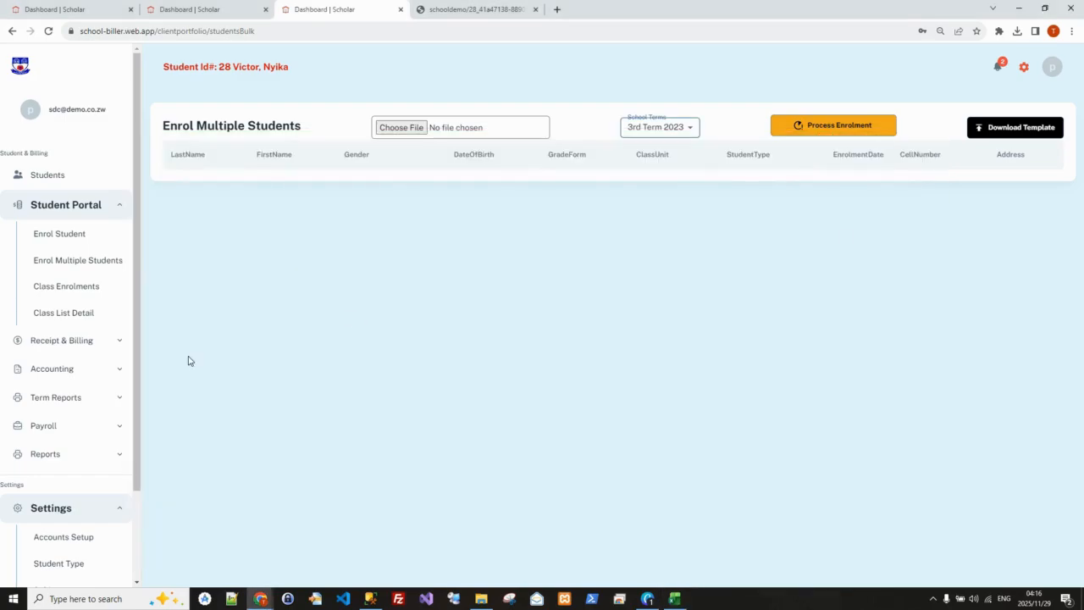
left_click(74, 212)
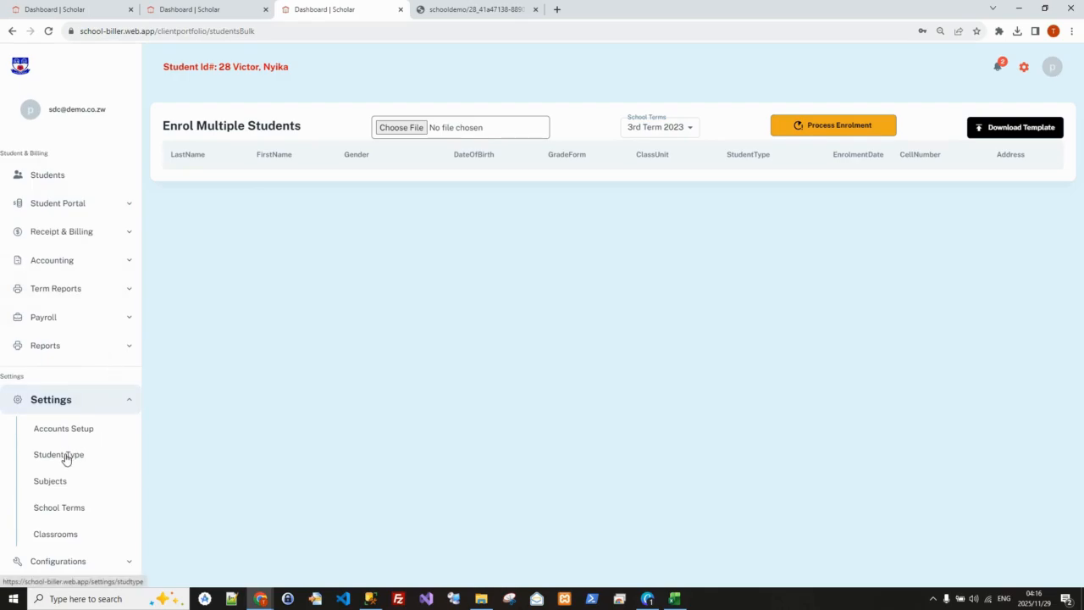
left_click(76, 401)
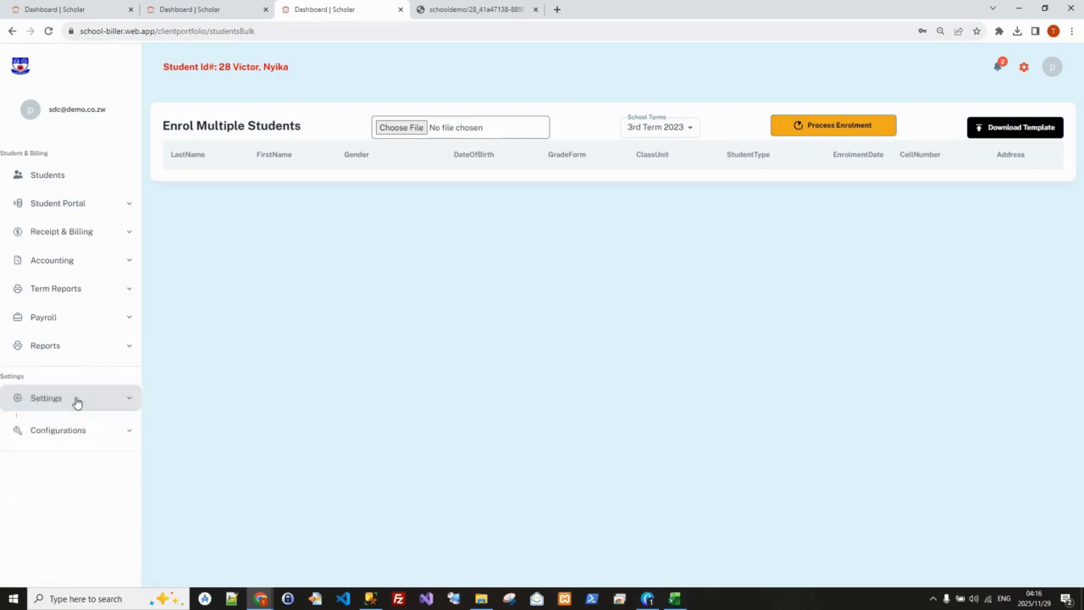
left_click(76, 401)
left_click(56, 455)
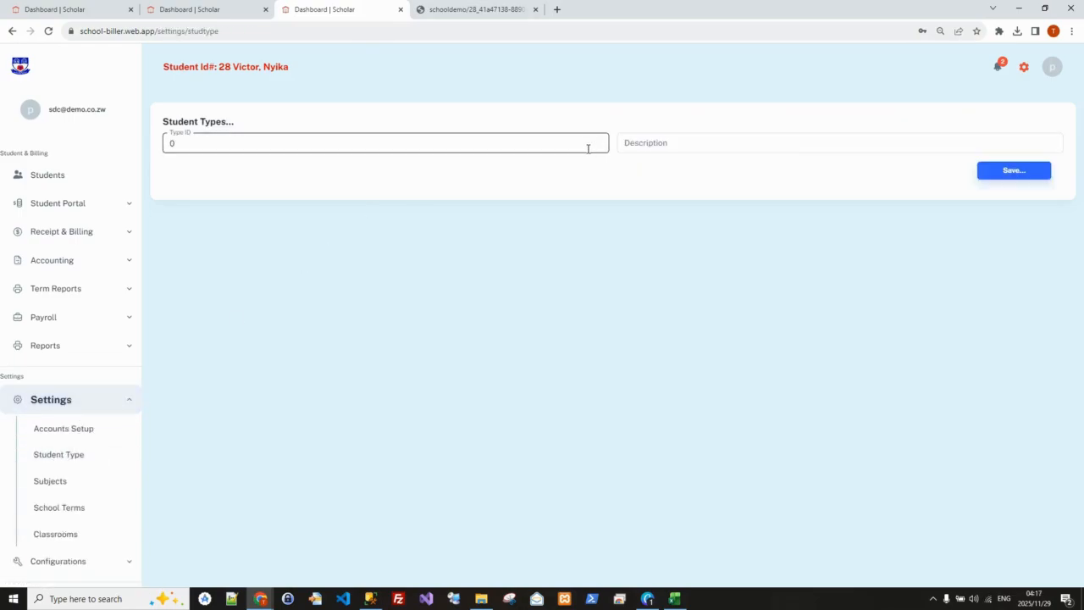
left_click(577, 145)
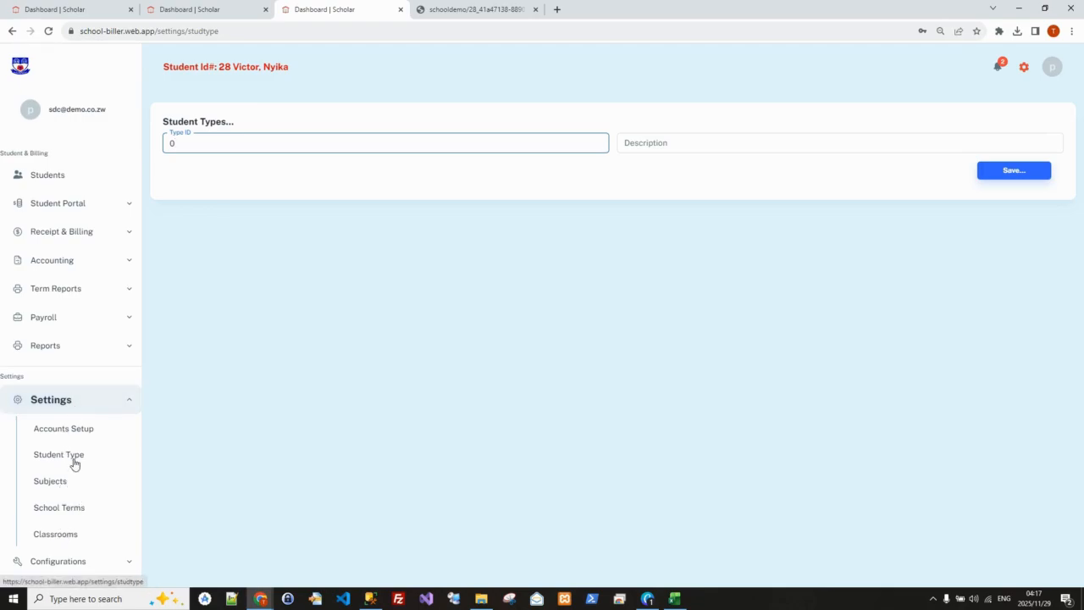
Look over the available configuration options, such as School Details and Comm Templates
left_click(77, 401)
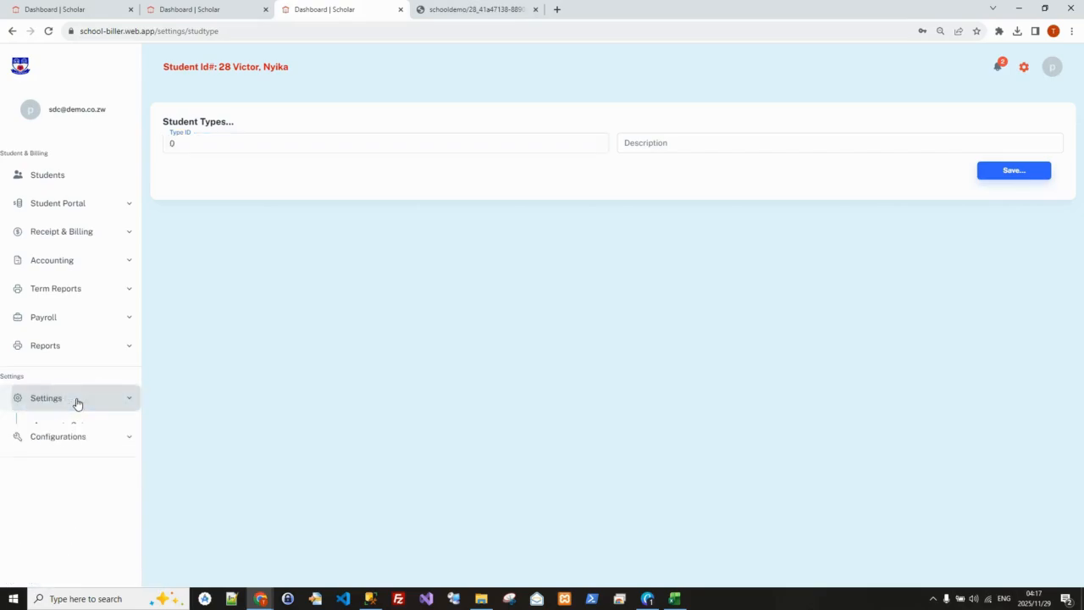
left_click(68, 430)
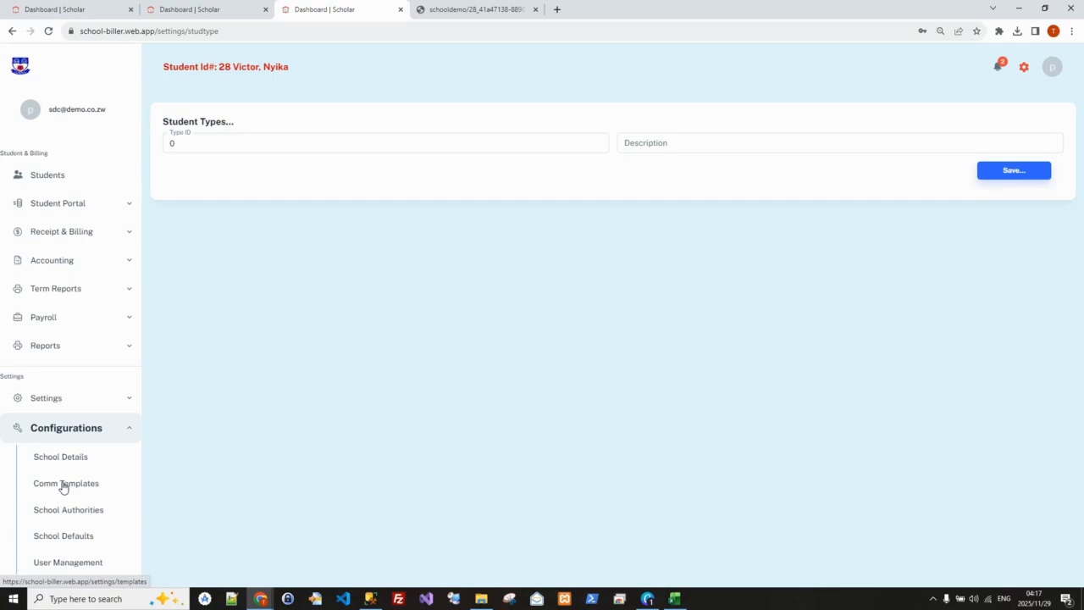
left_click(75, 426)
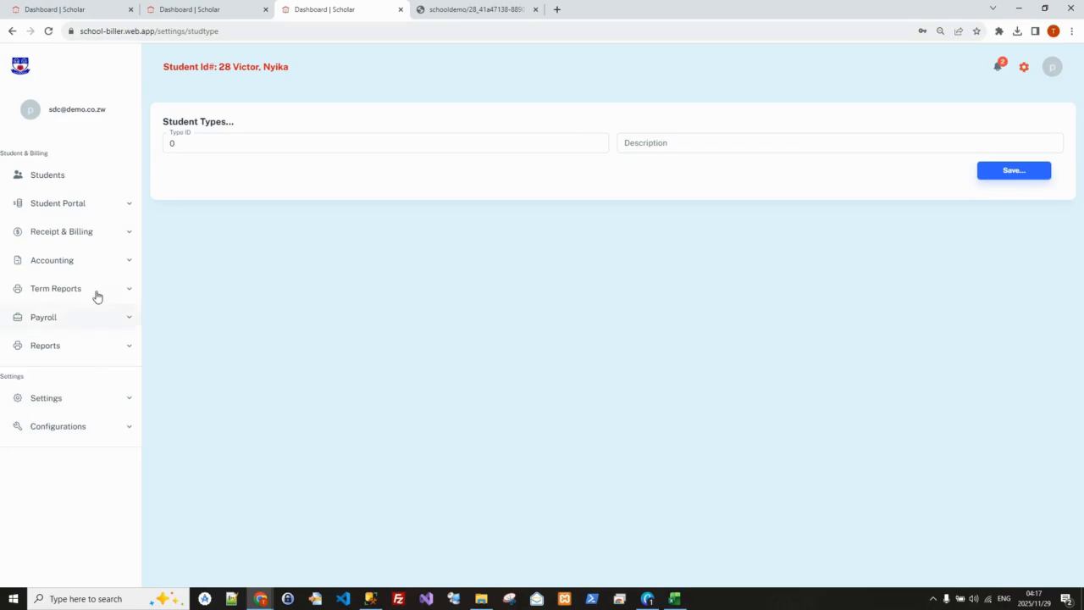